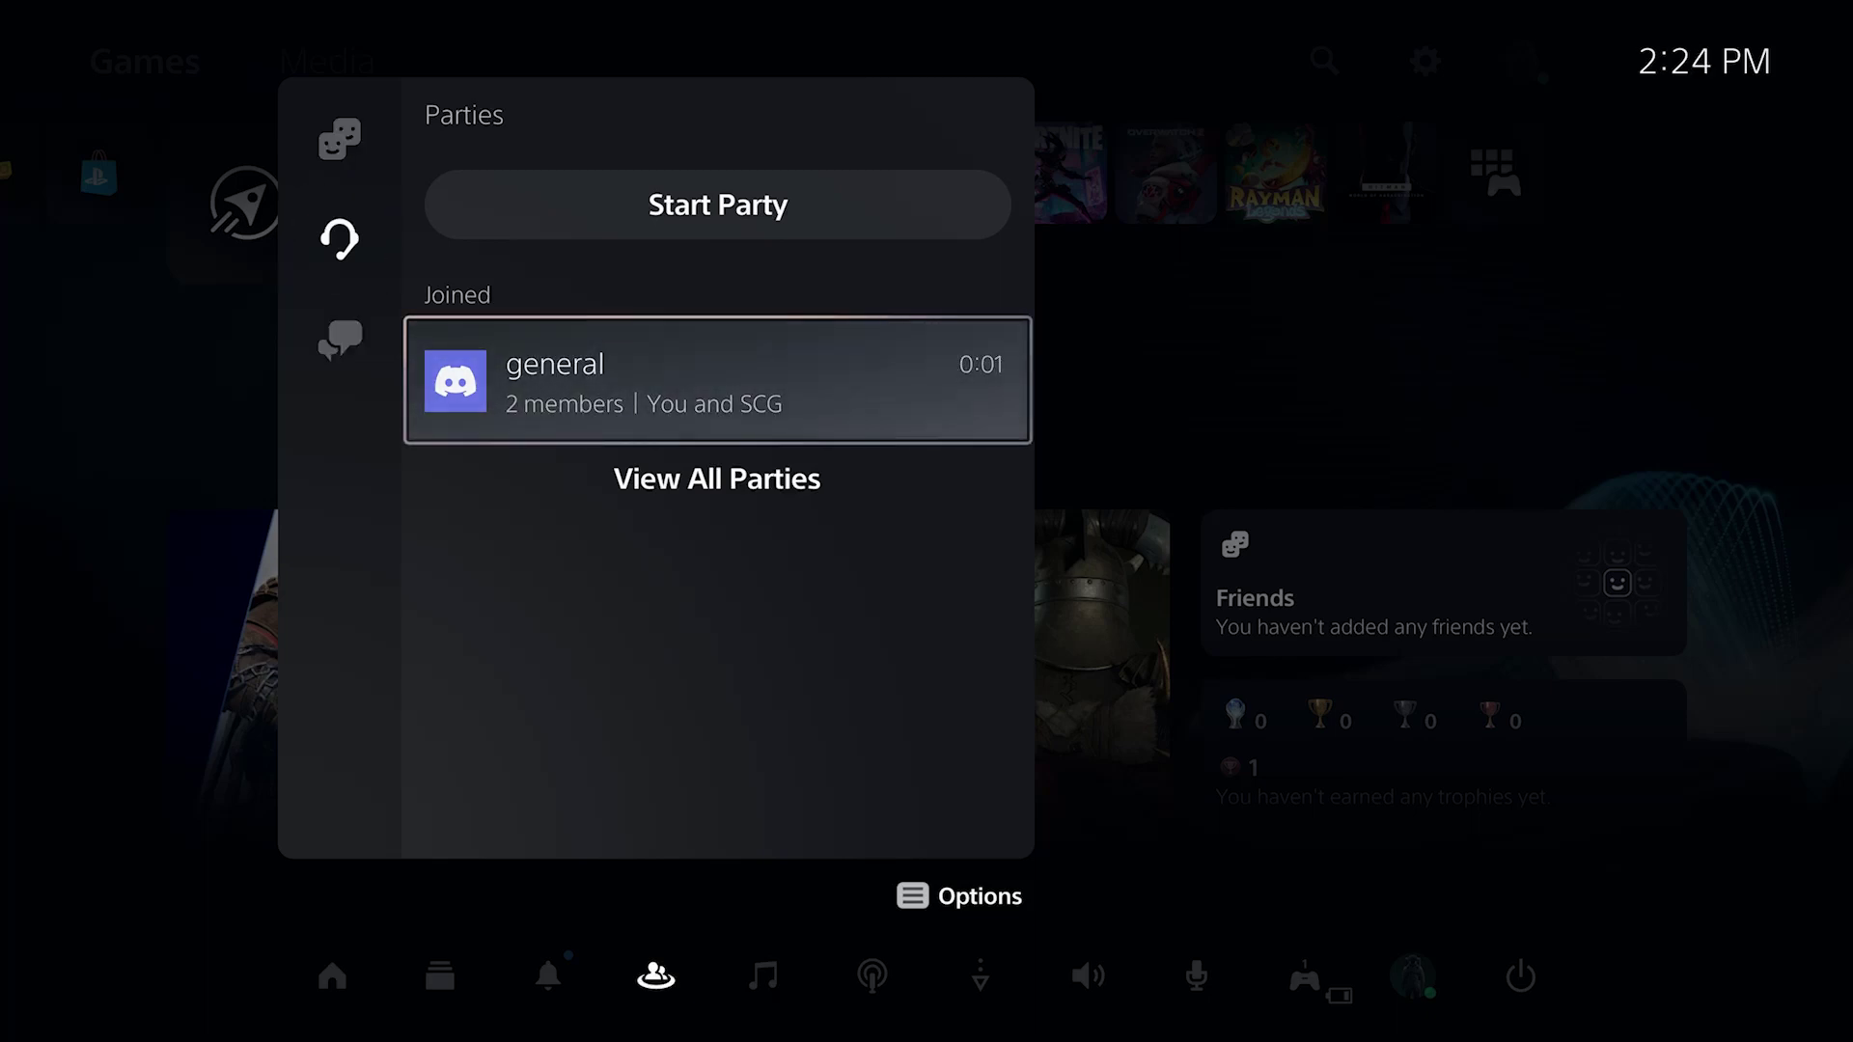
key("Return")
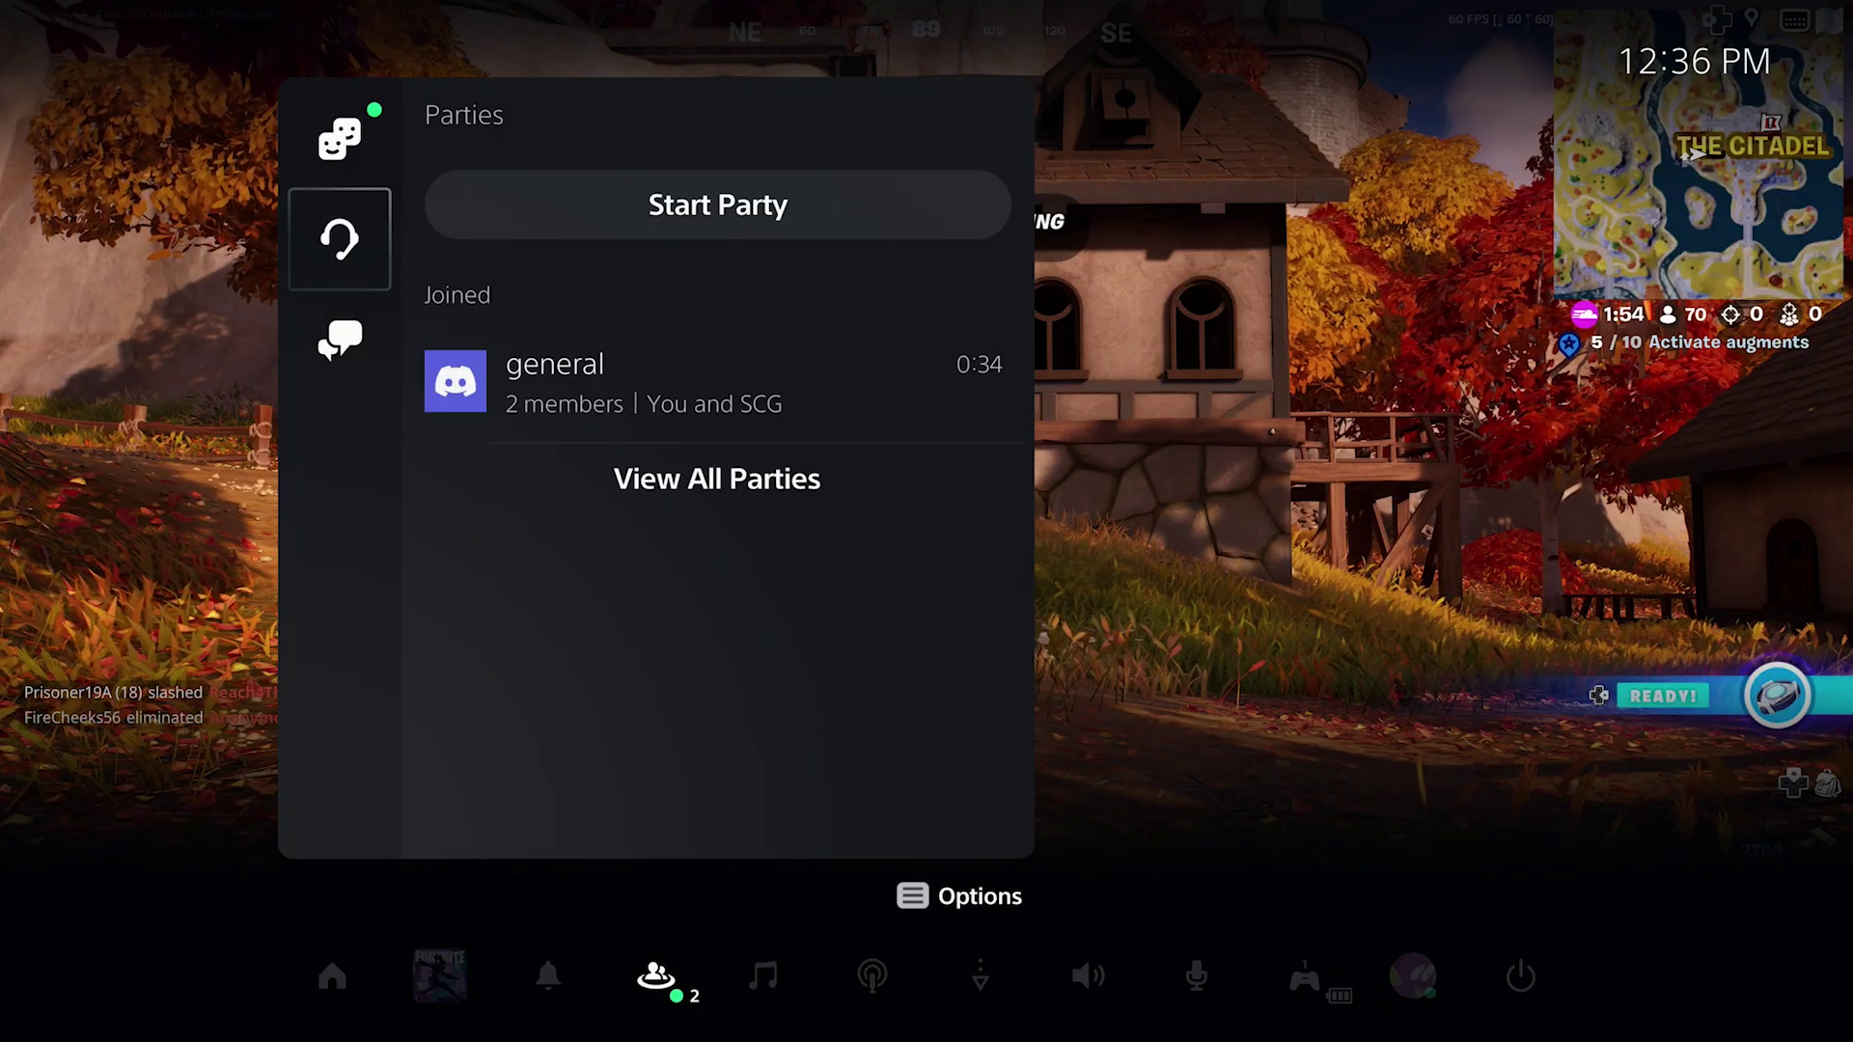
key("Right")
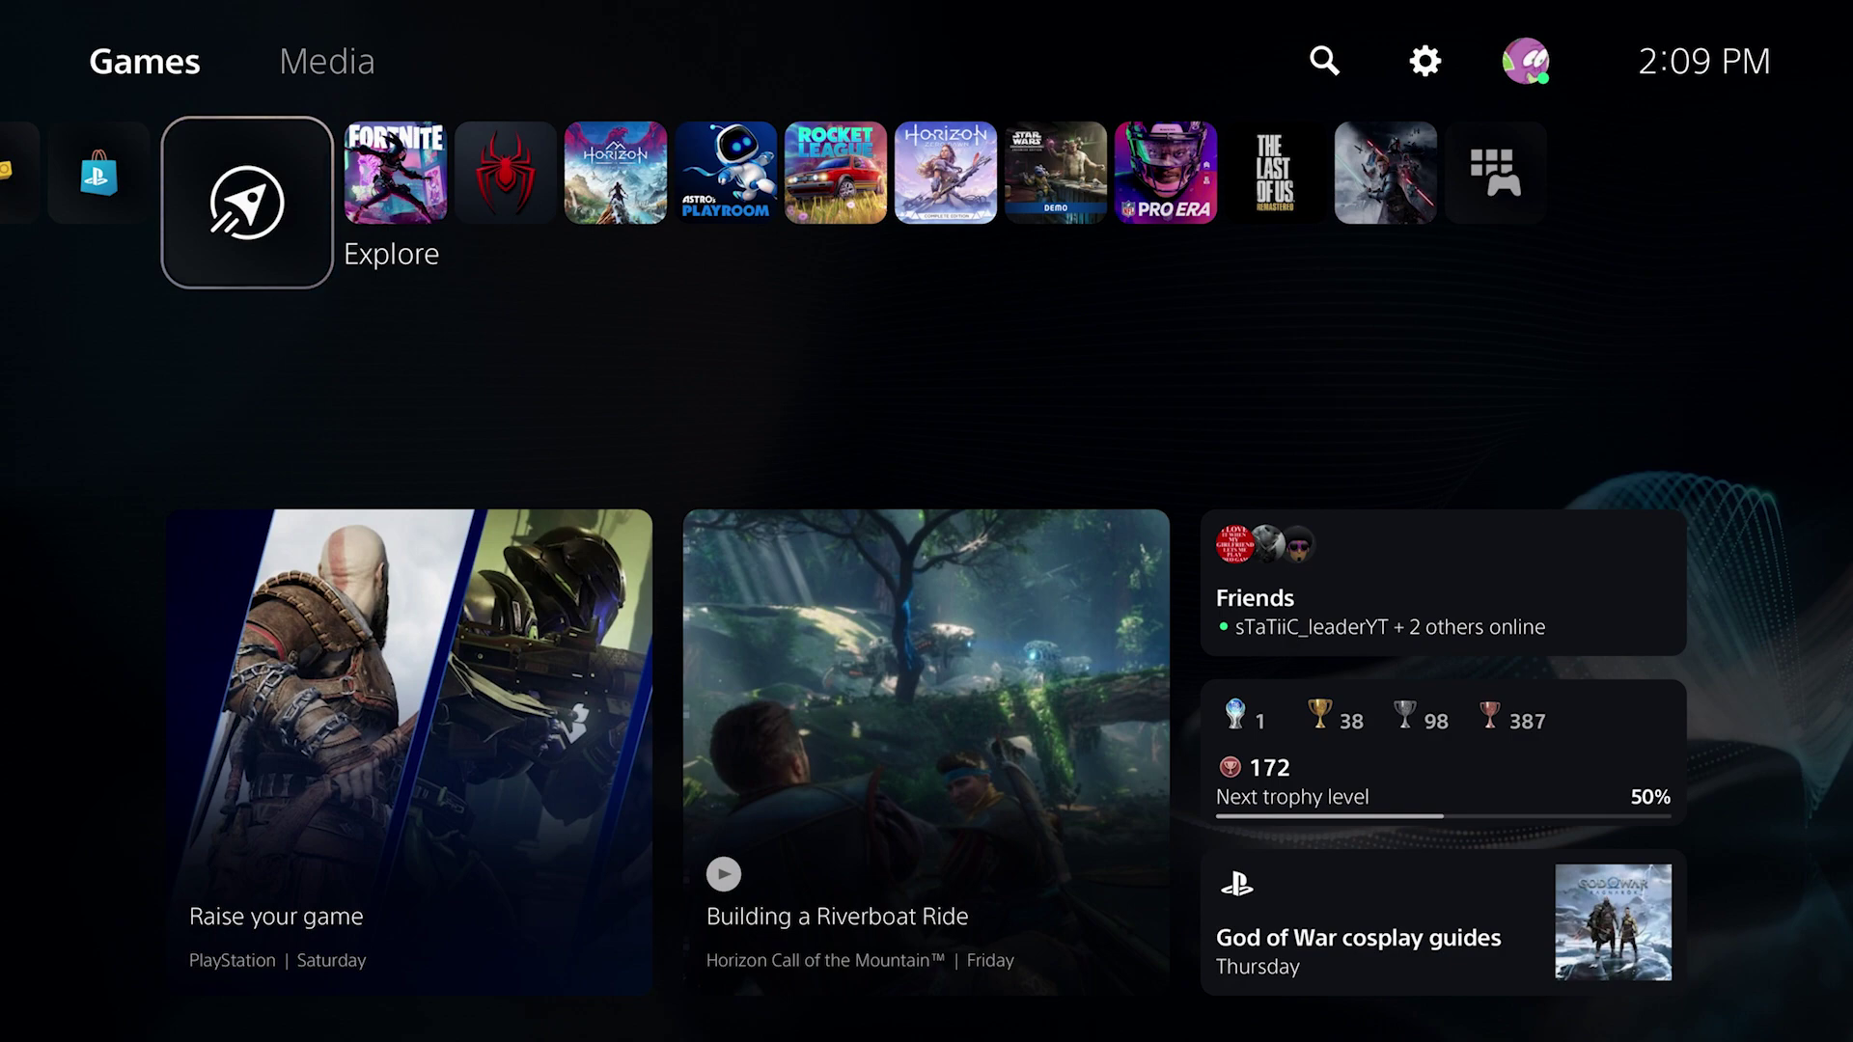
Step: Open the console's System settings and go to System Software Update and Settings under System Software
key("Up")
key("Right")
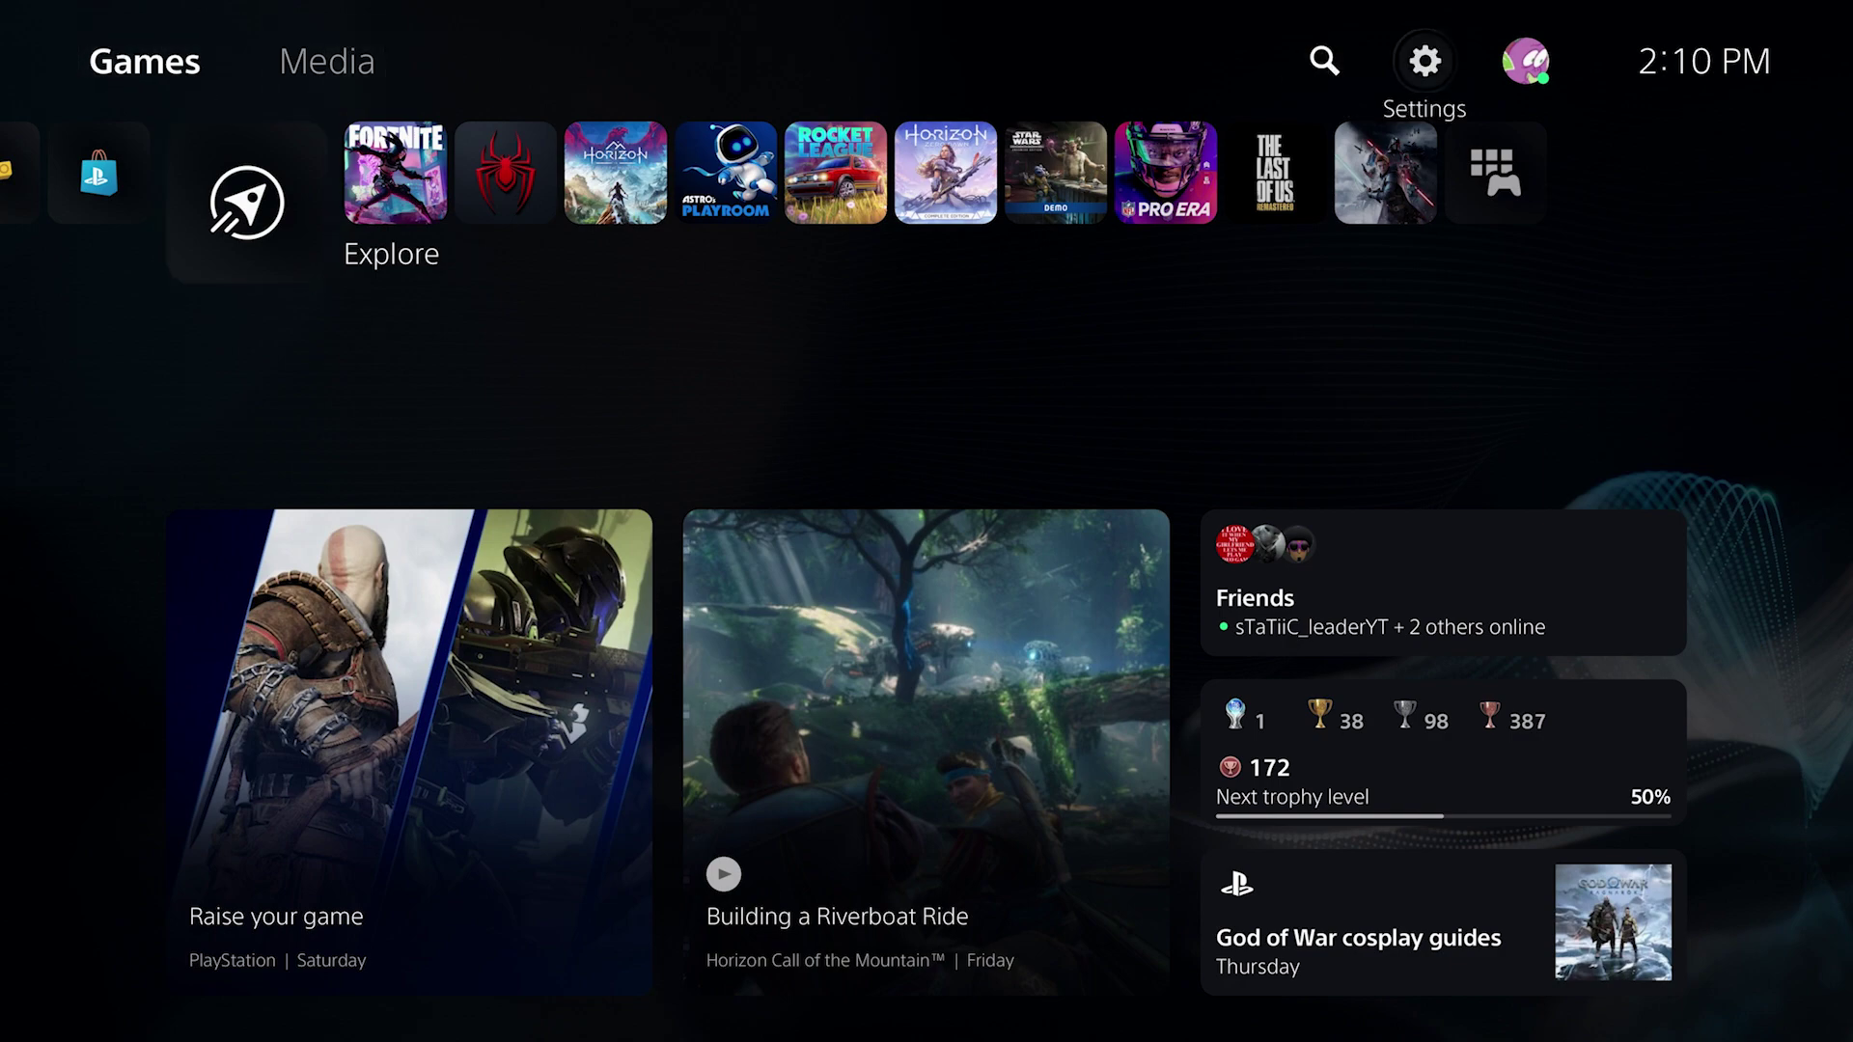
key("Return")
key("Down")
key("Down")
key("Down")
key("Return")
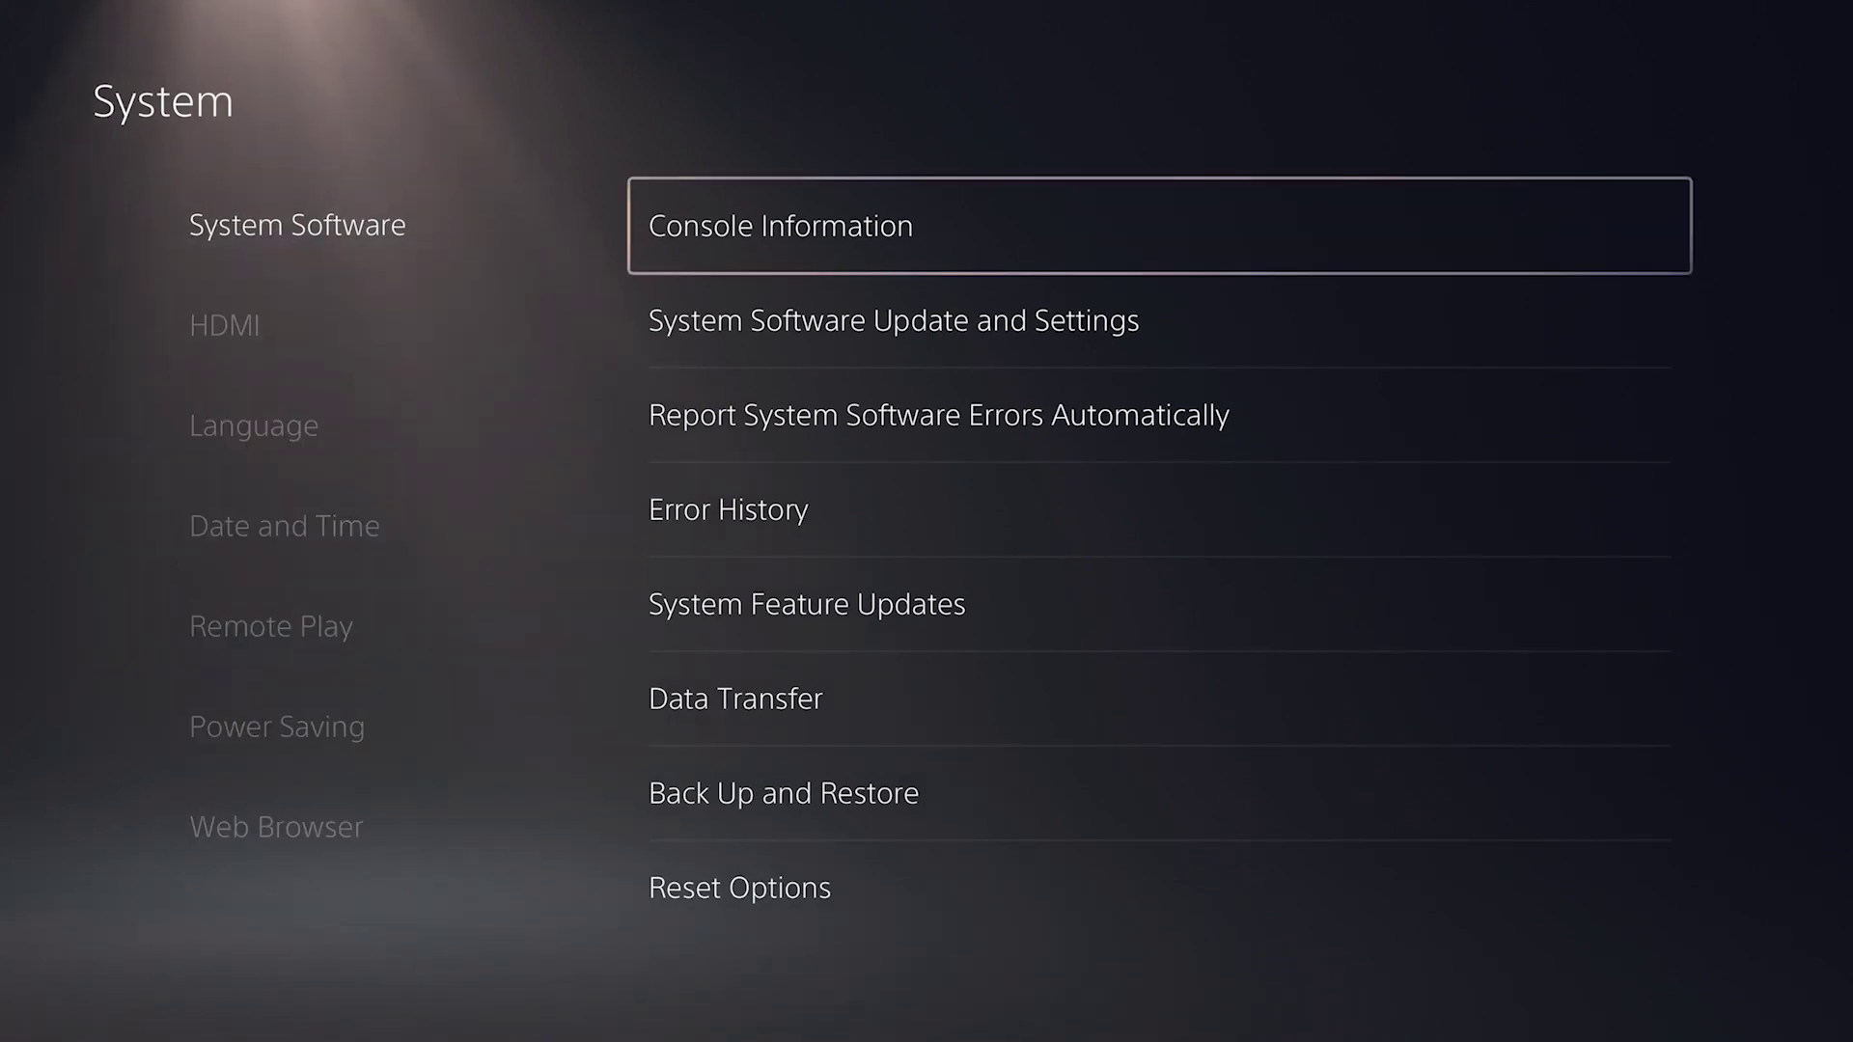
key("Down")
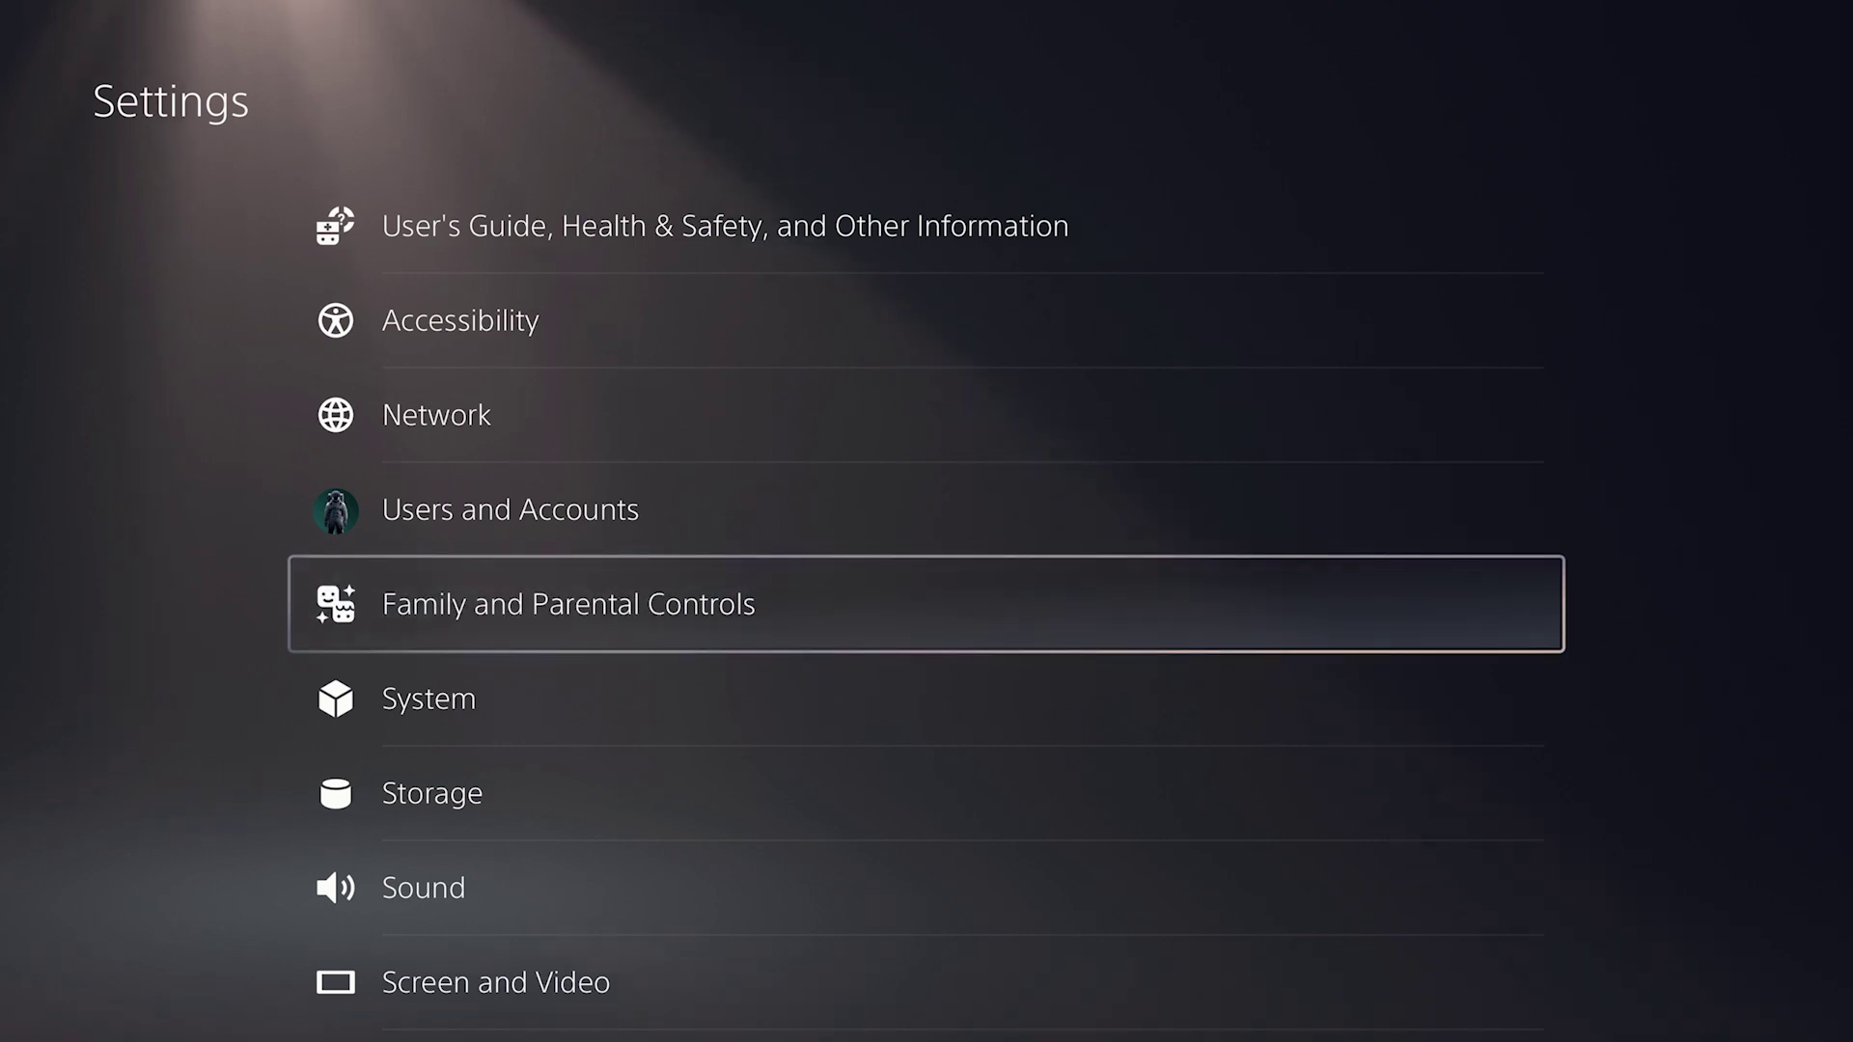
Step: Open Linked Services under Users and Accounts and choose Discord as the service to link
key("Up")
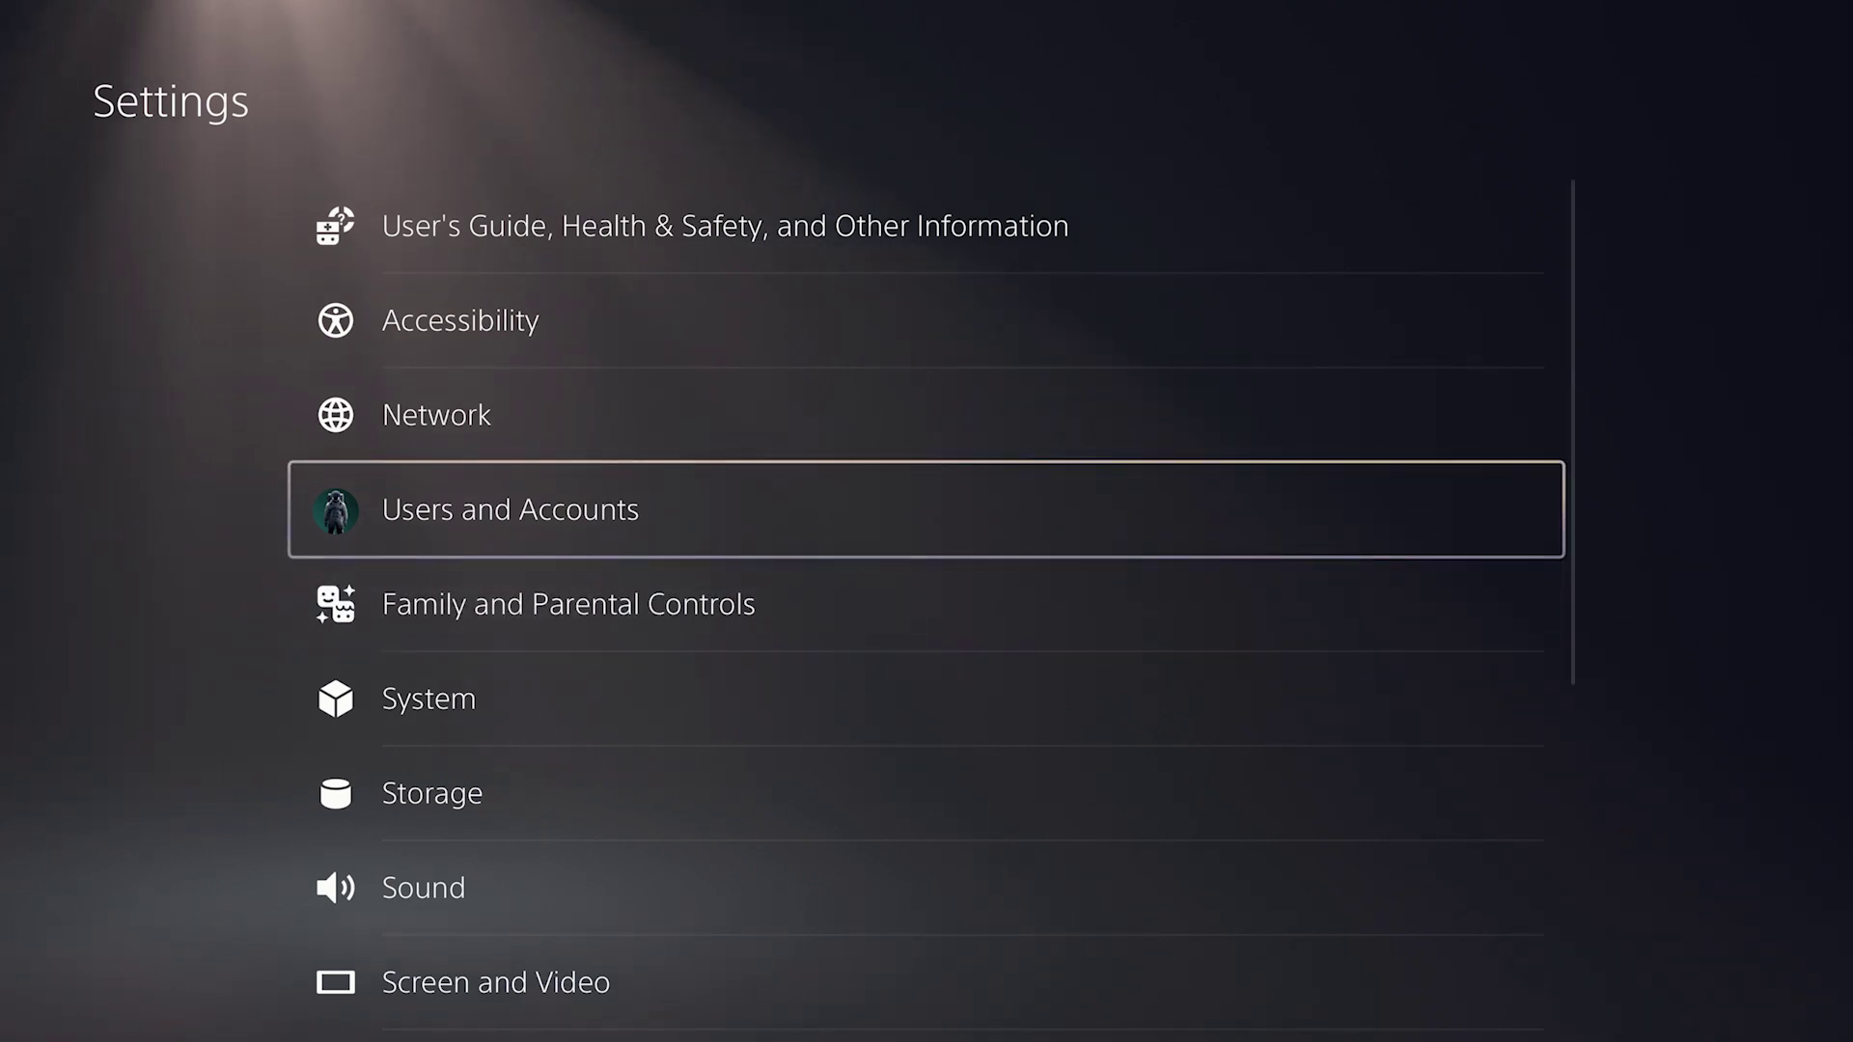
key("Return")
key("Down")
key("Down")
key("Down")
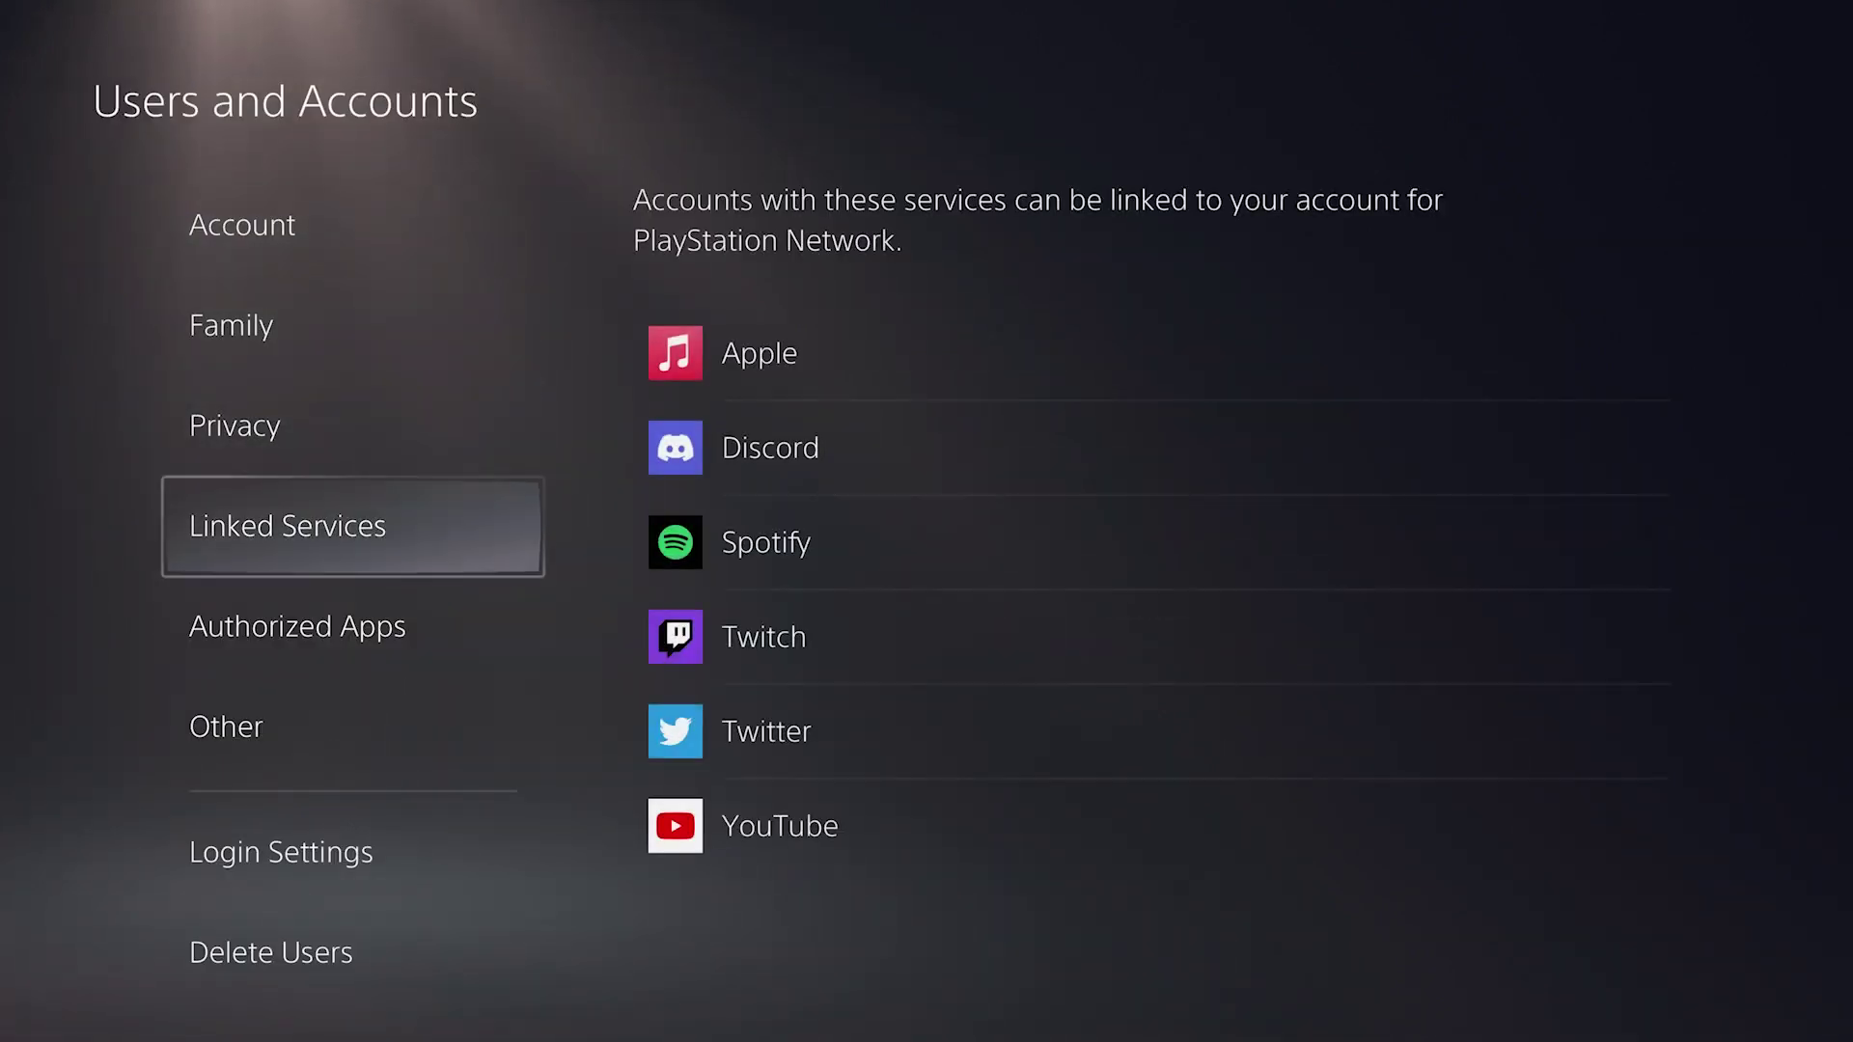
key("Right")
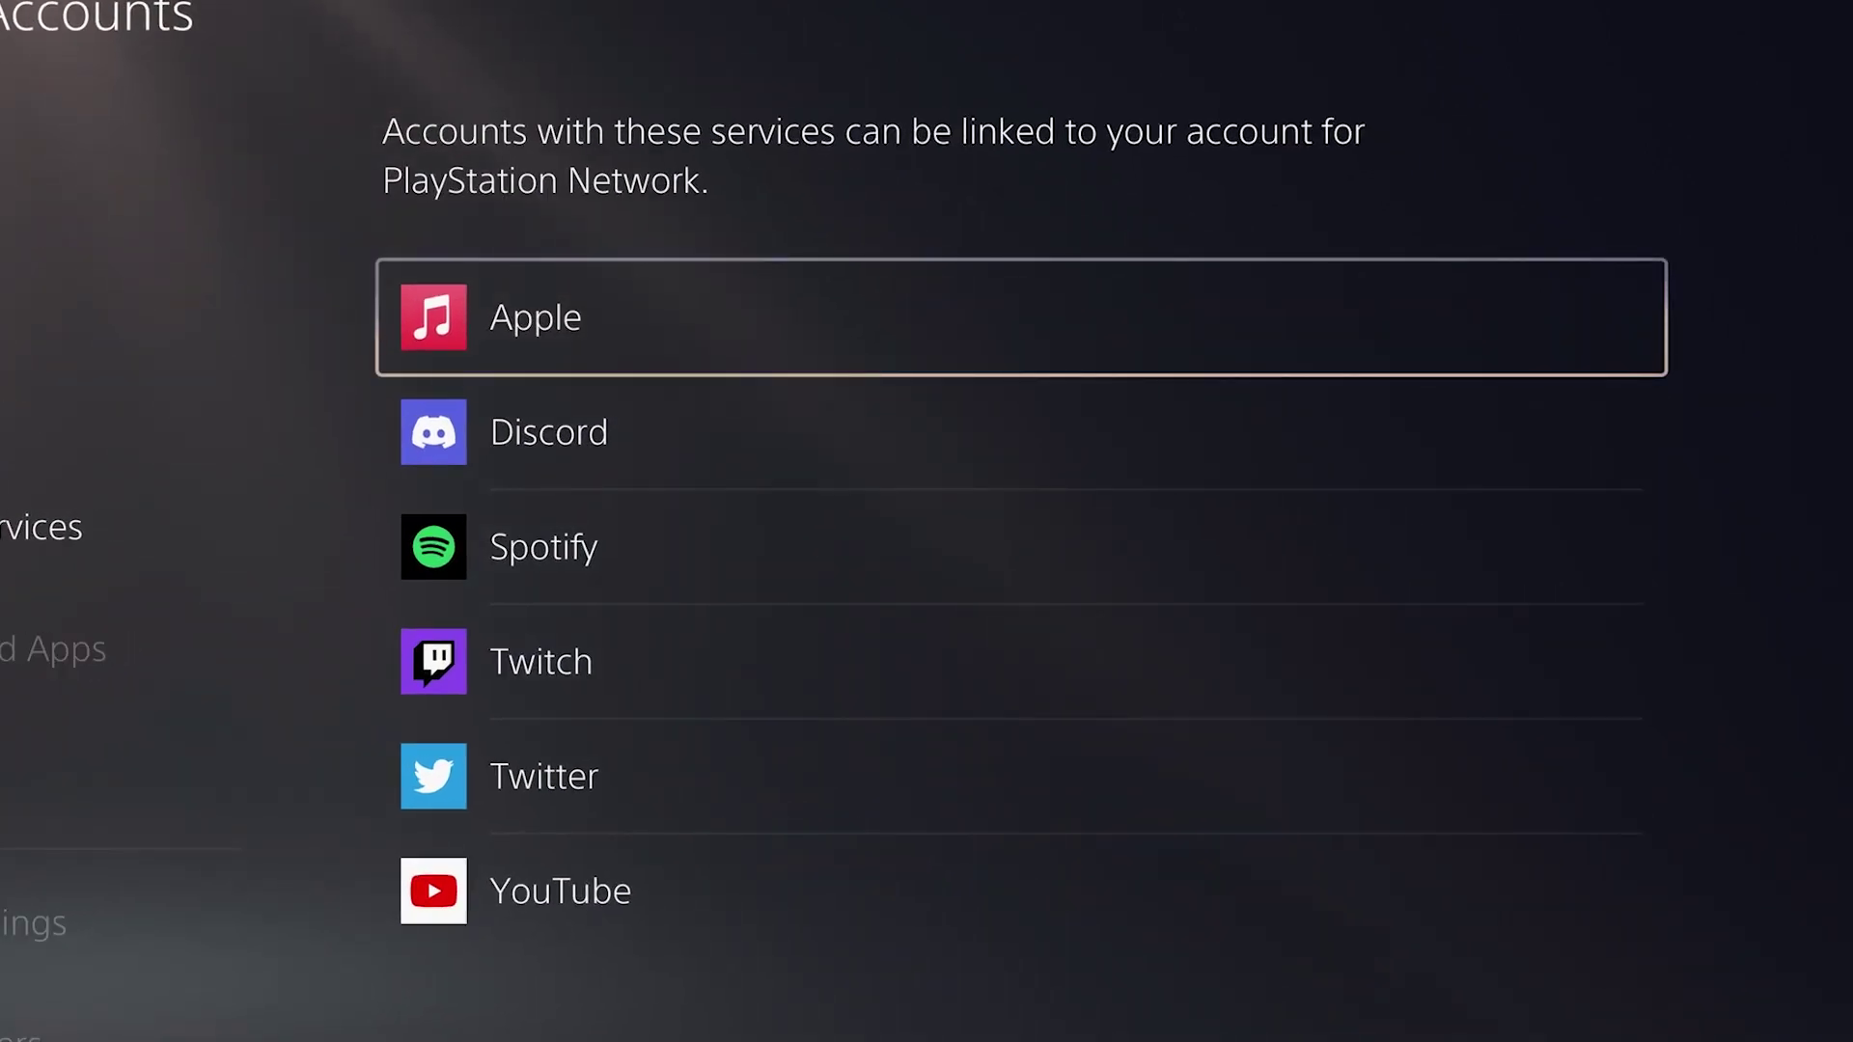
key("Down")
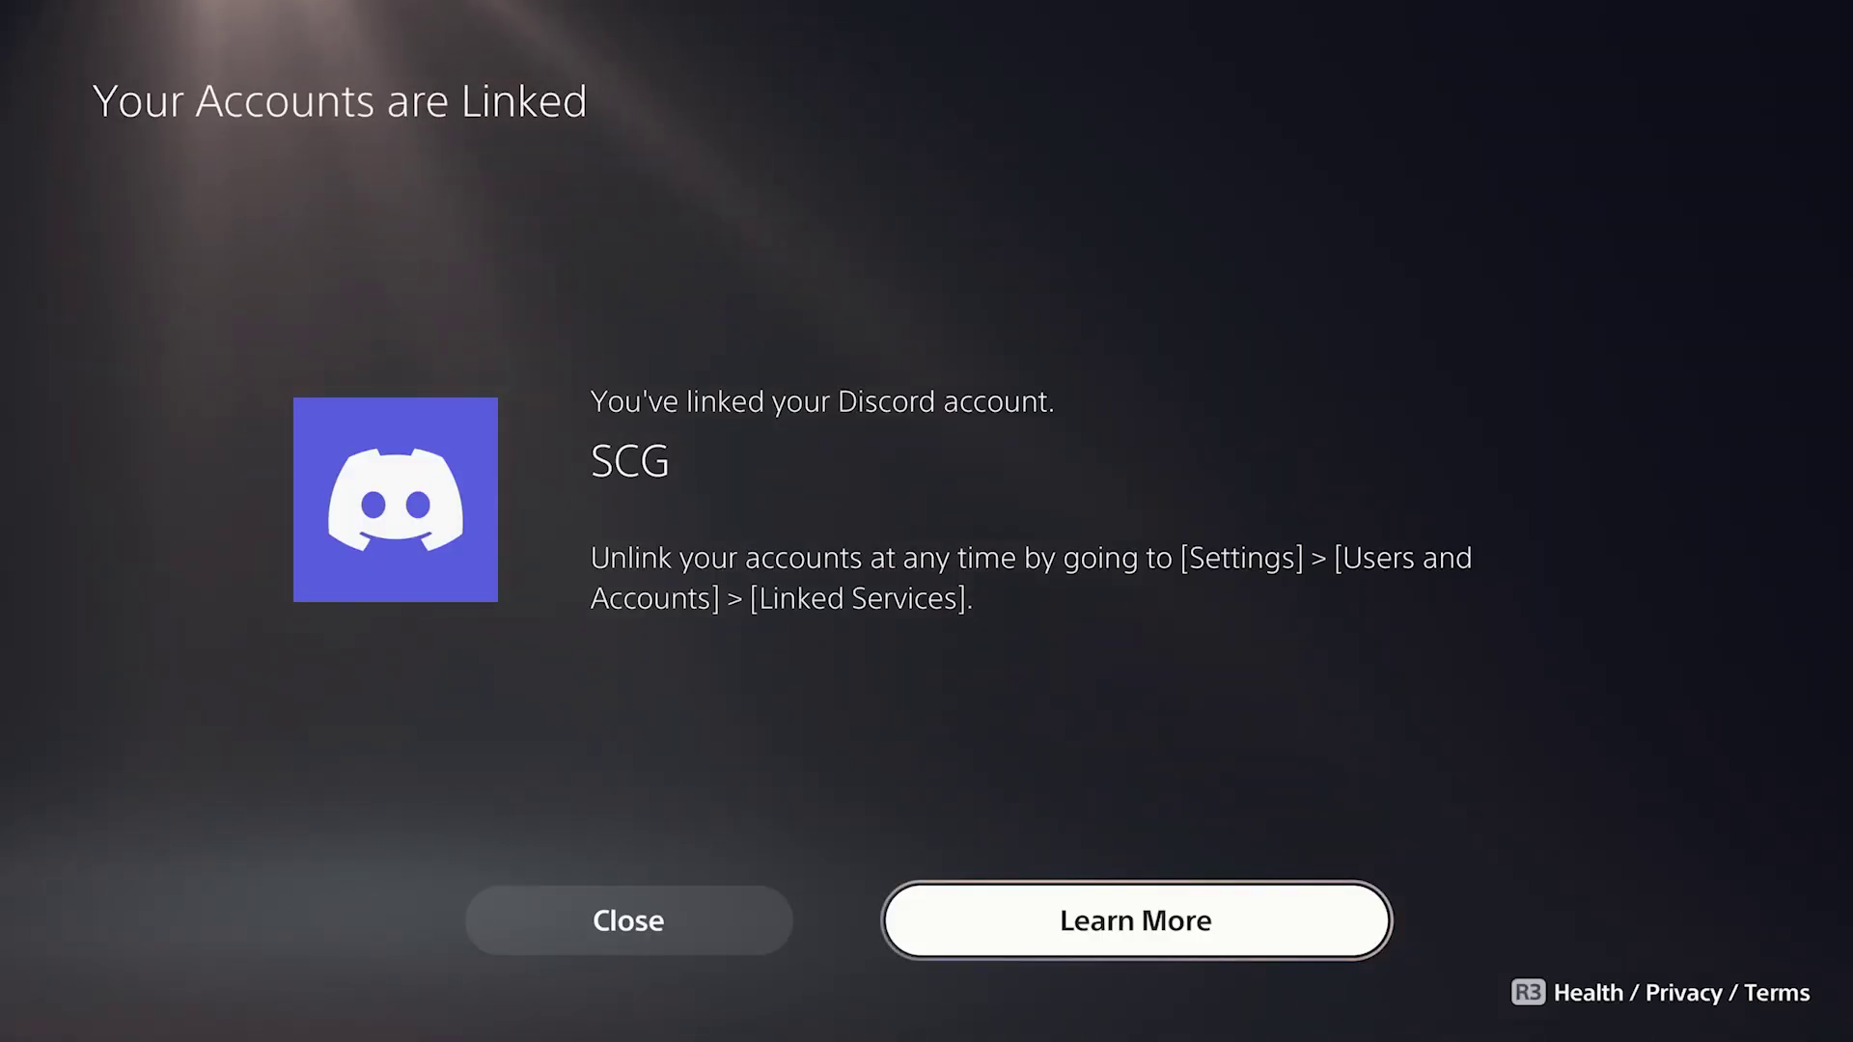
Step: Close the Discord account linking confirmation and leave the Settings
key("Left")
key("Return")
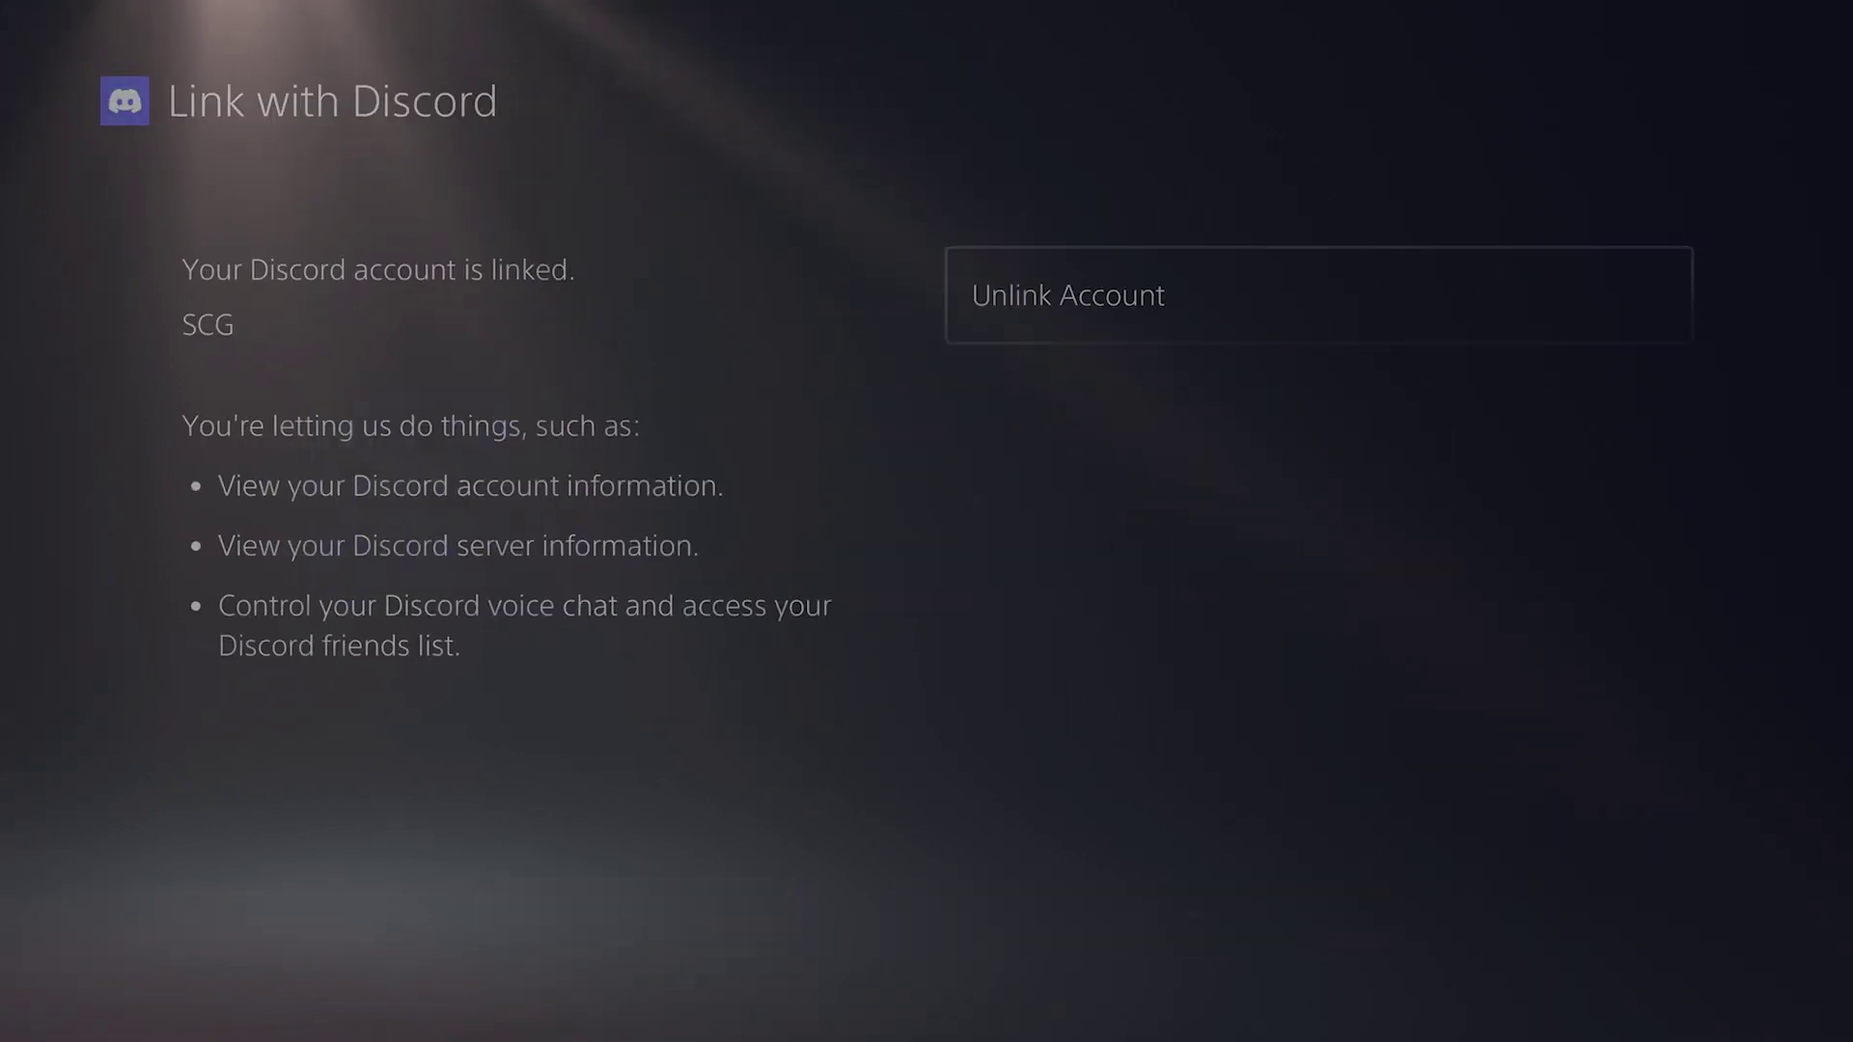
key("Escape")
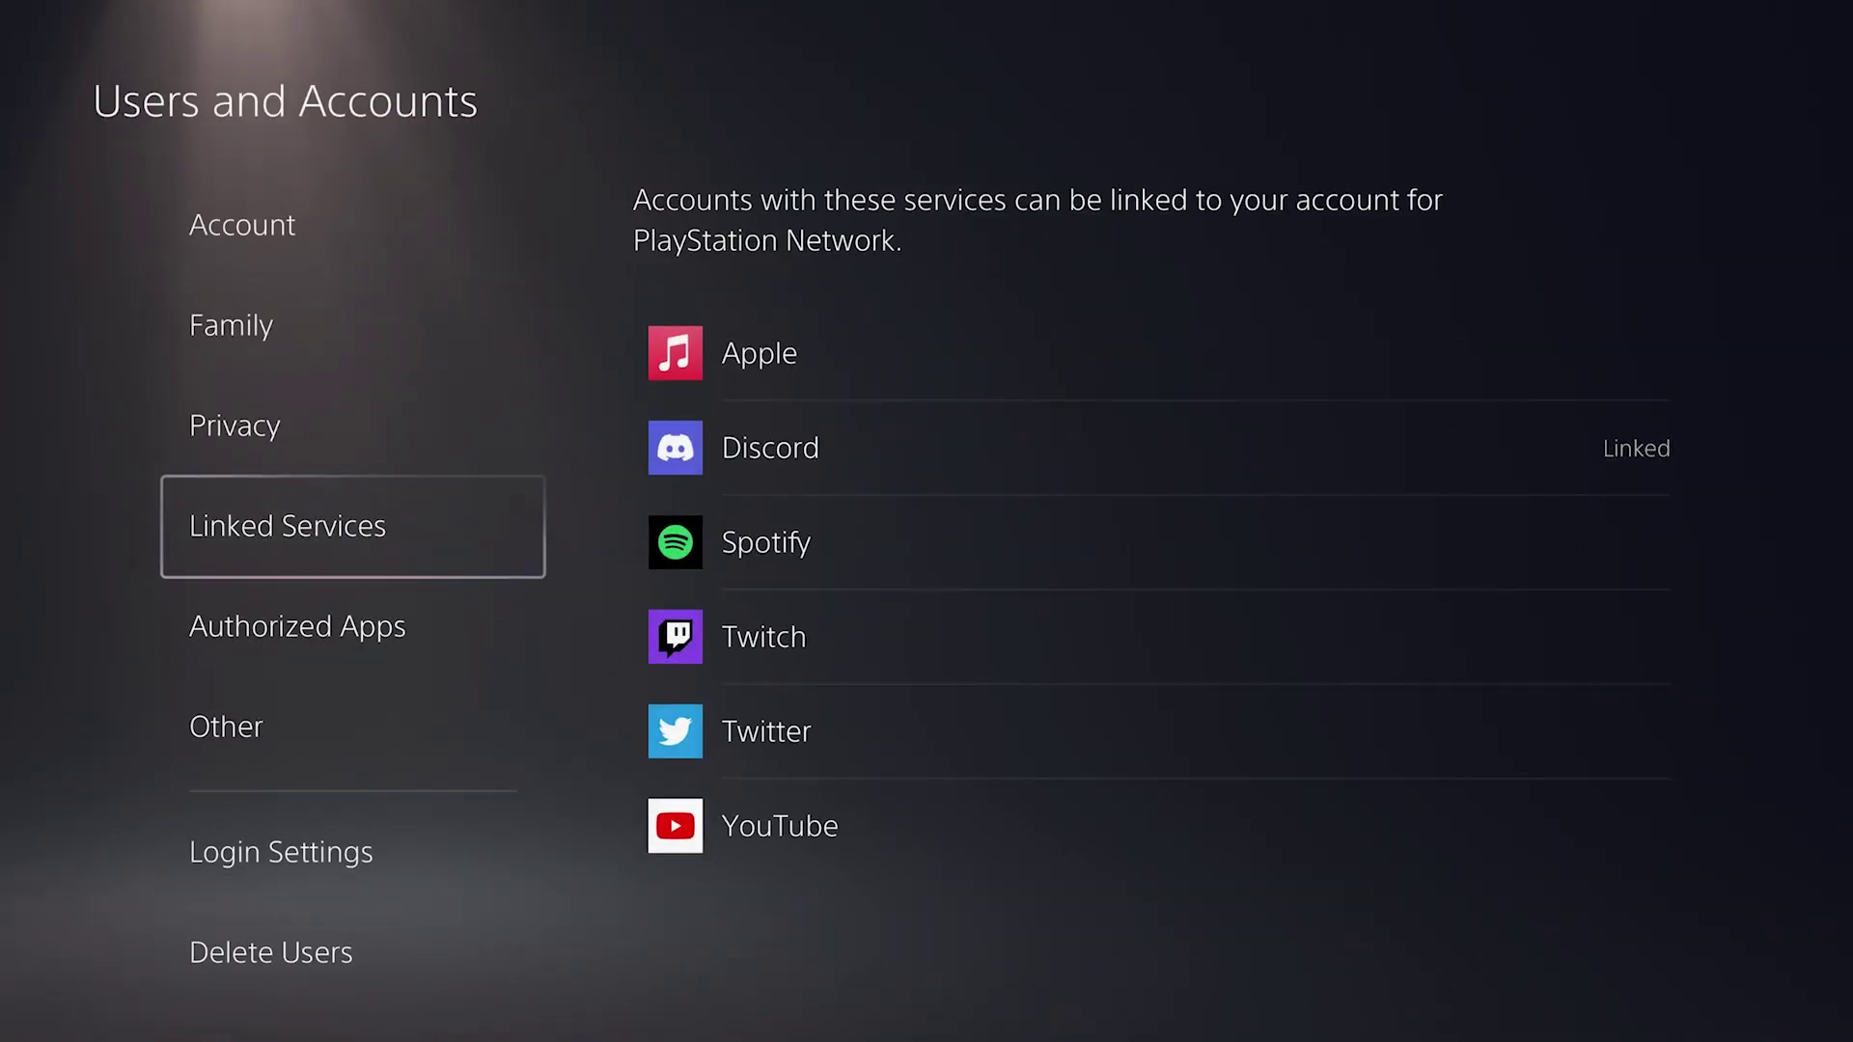
key("Escape")
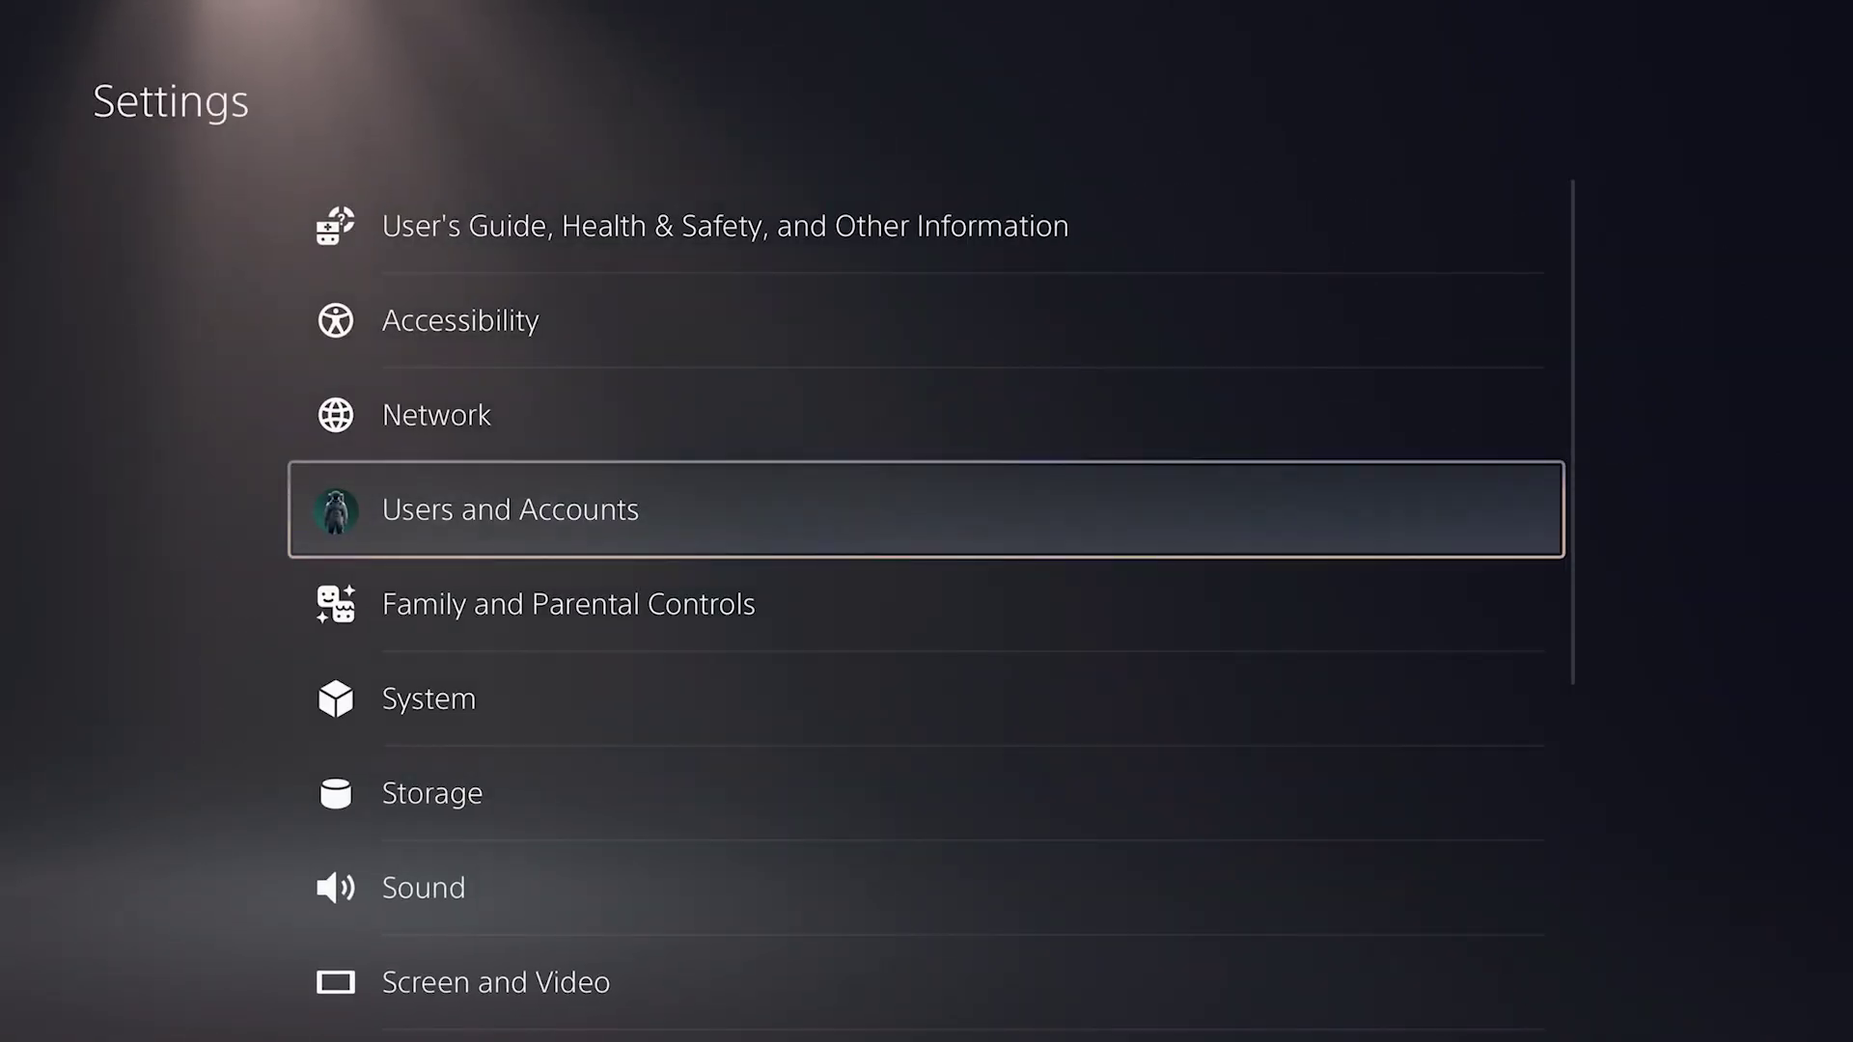
key("Escape")
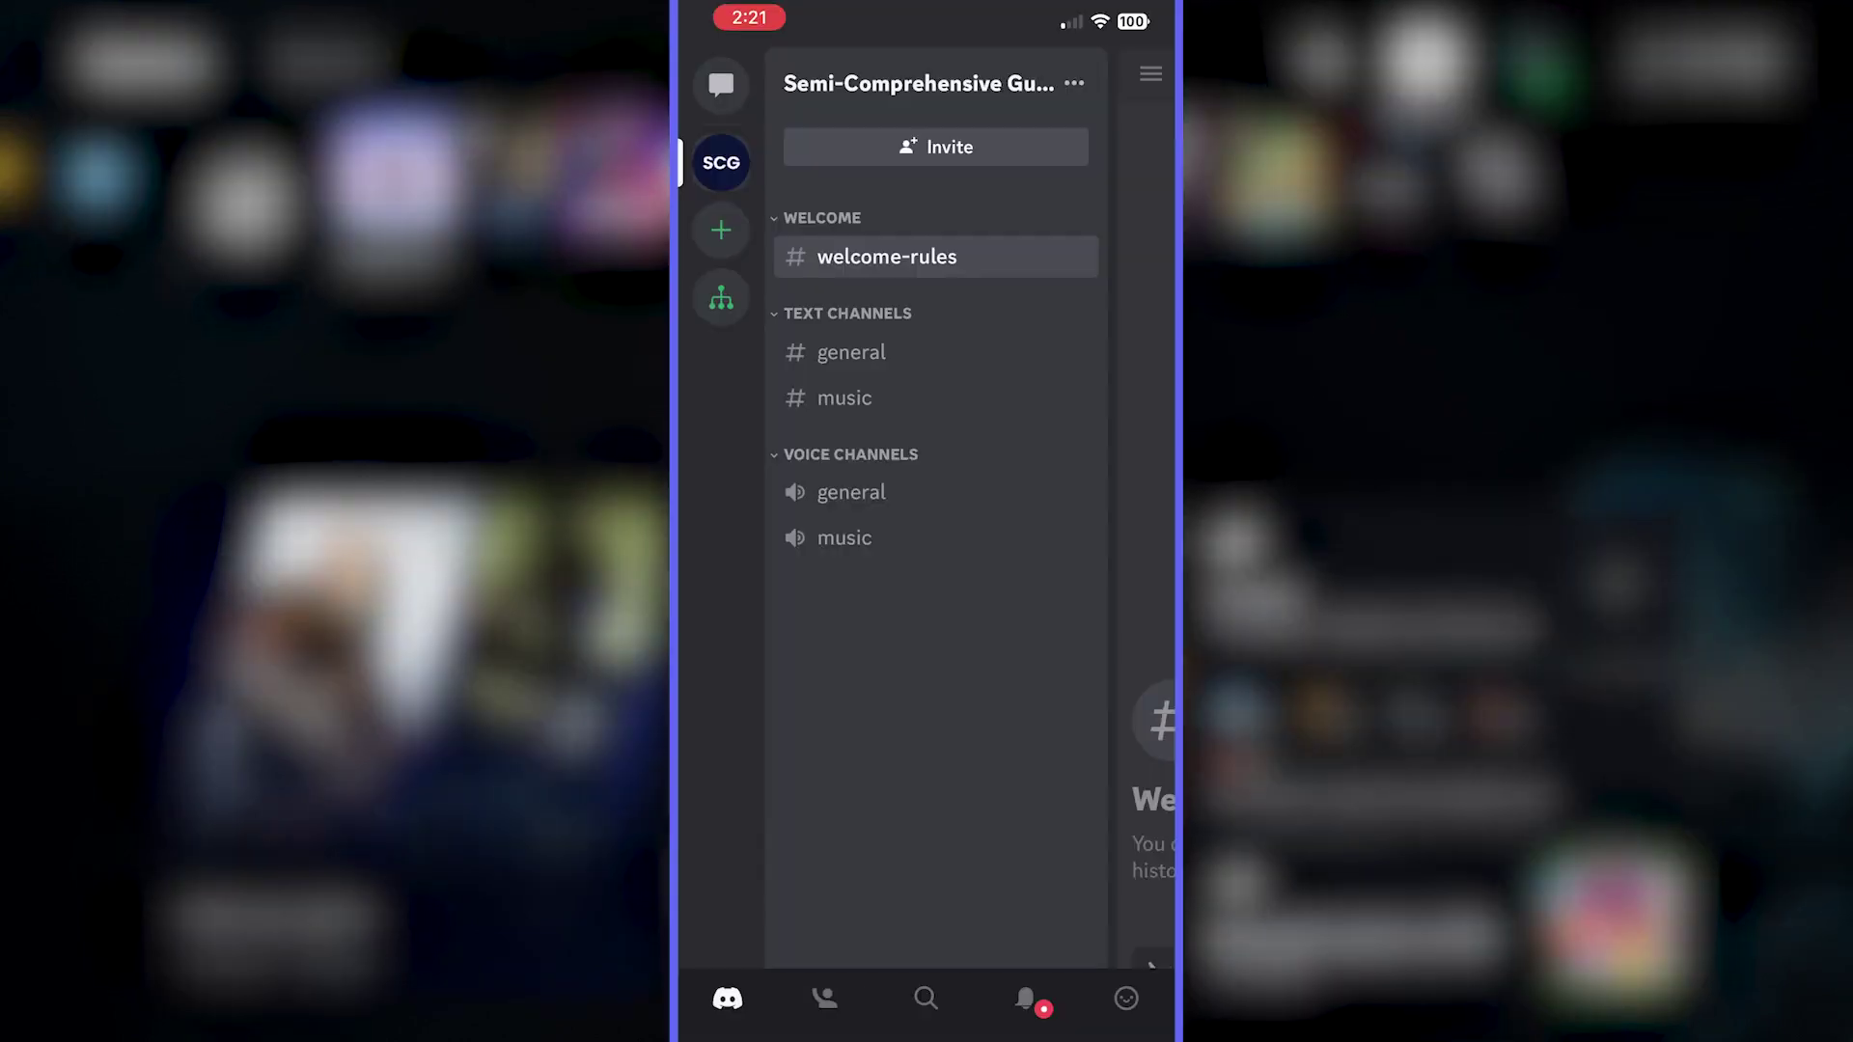
Step: In the Discord mobile app, join the general voice channel and expand the call controls to reach the transfer option
left_click(816, 489)
left_click(1005, 624)
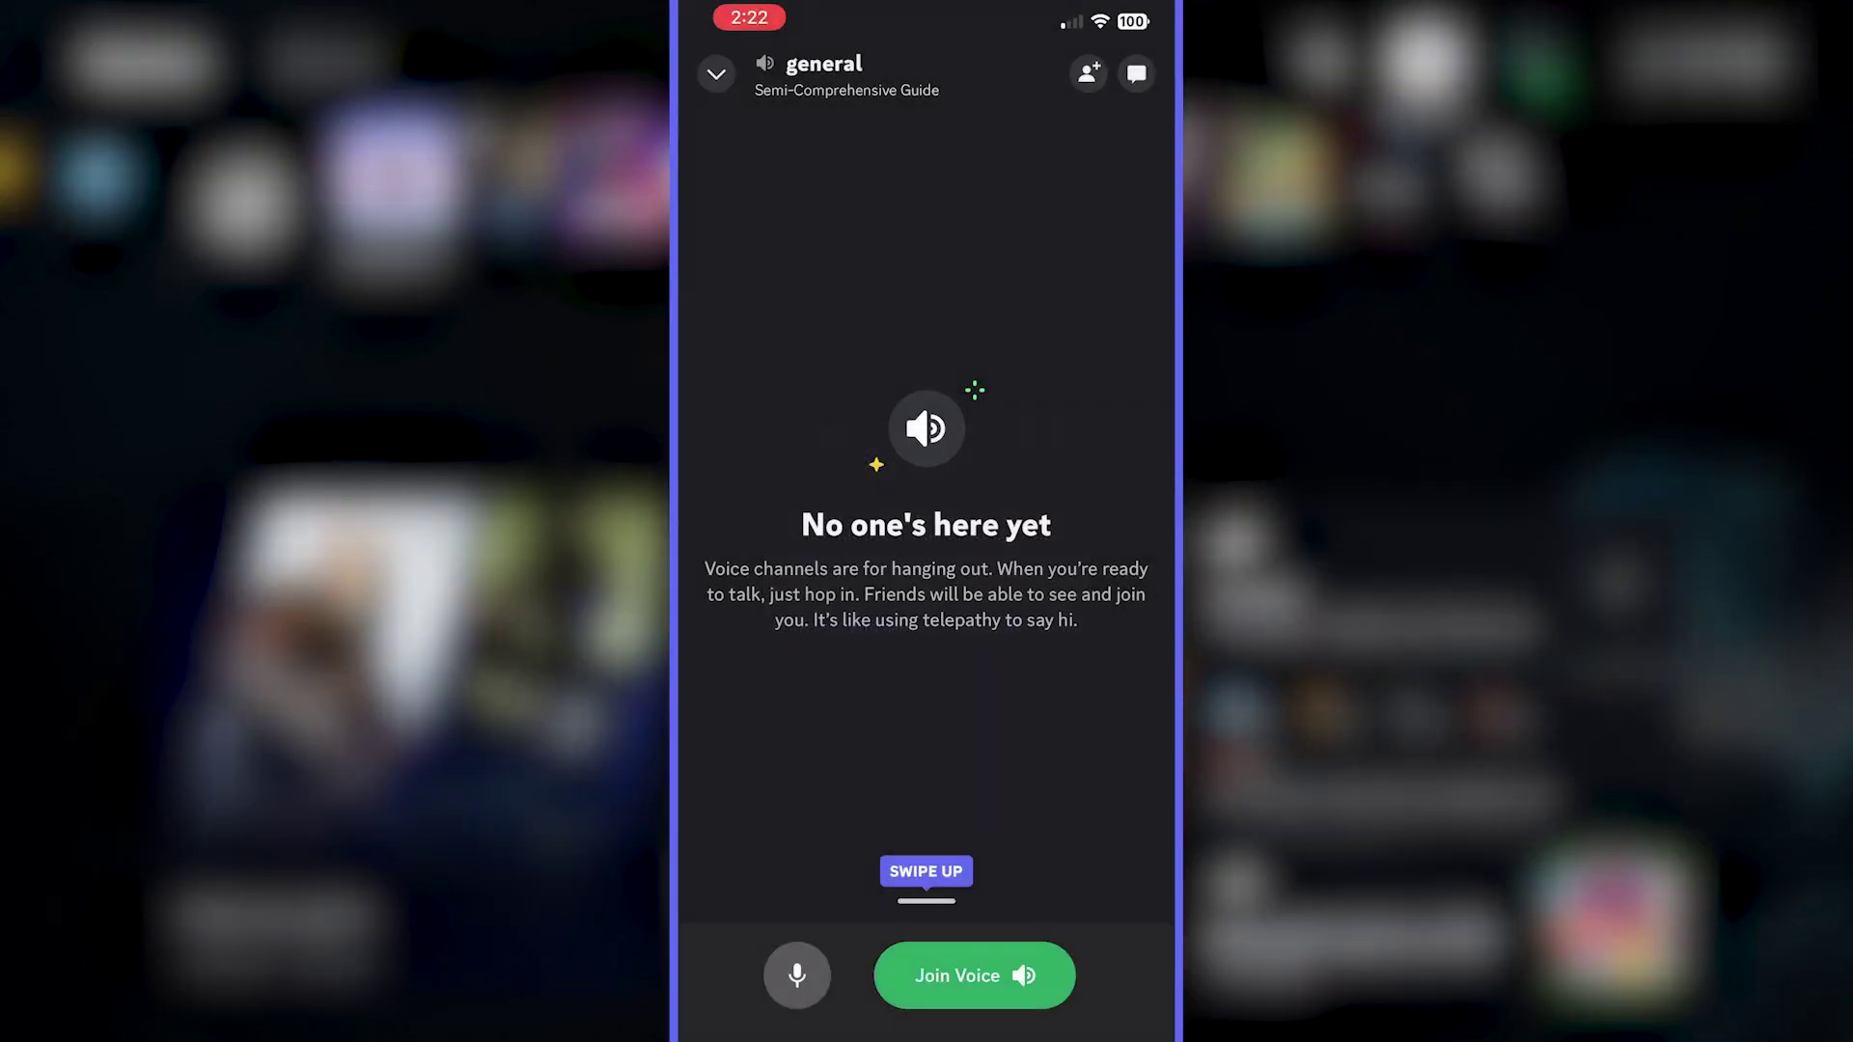
left_click(974, 974)
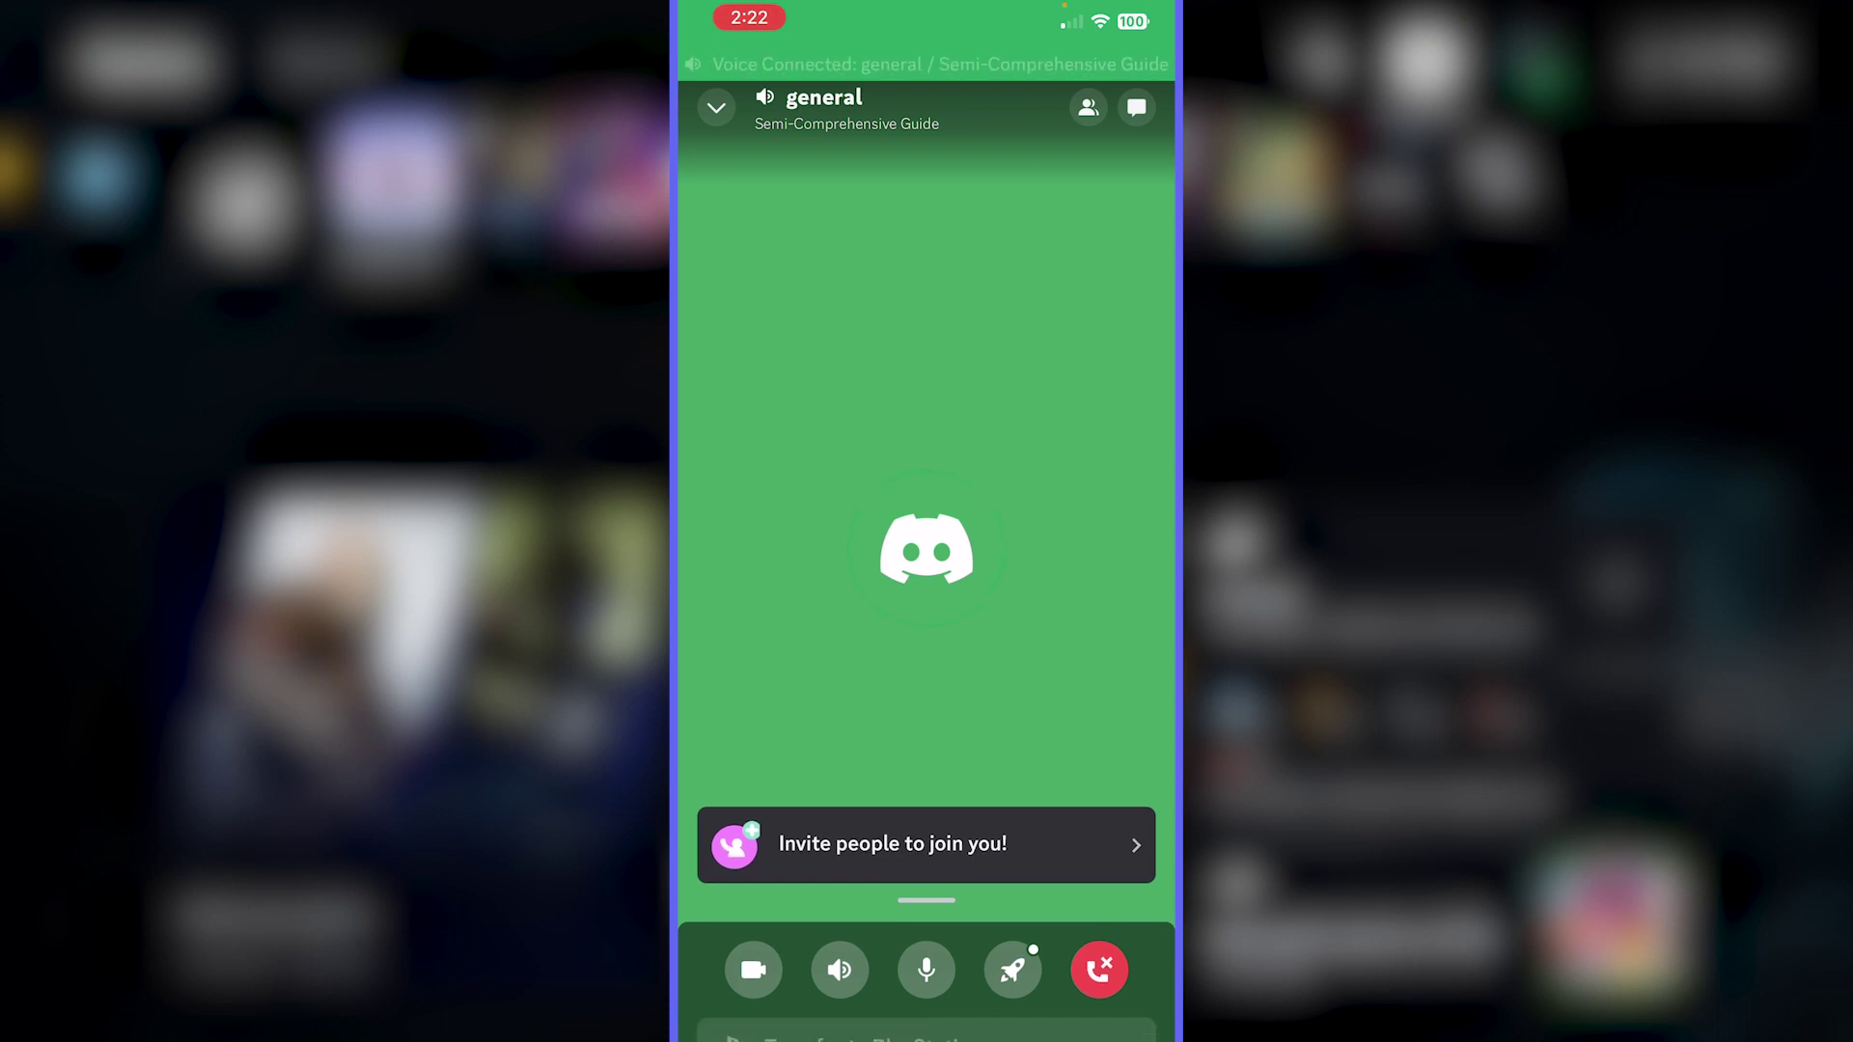
left_click_drag(927, 911, 926, 193)
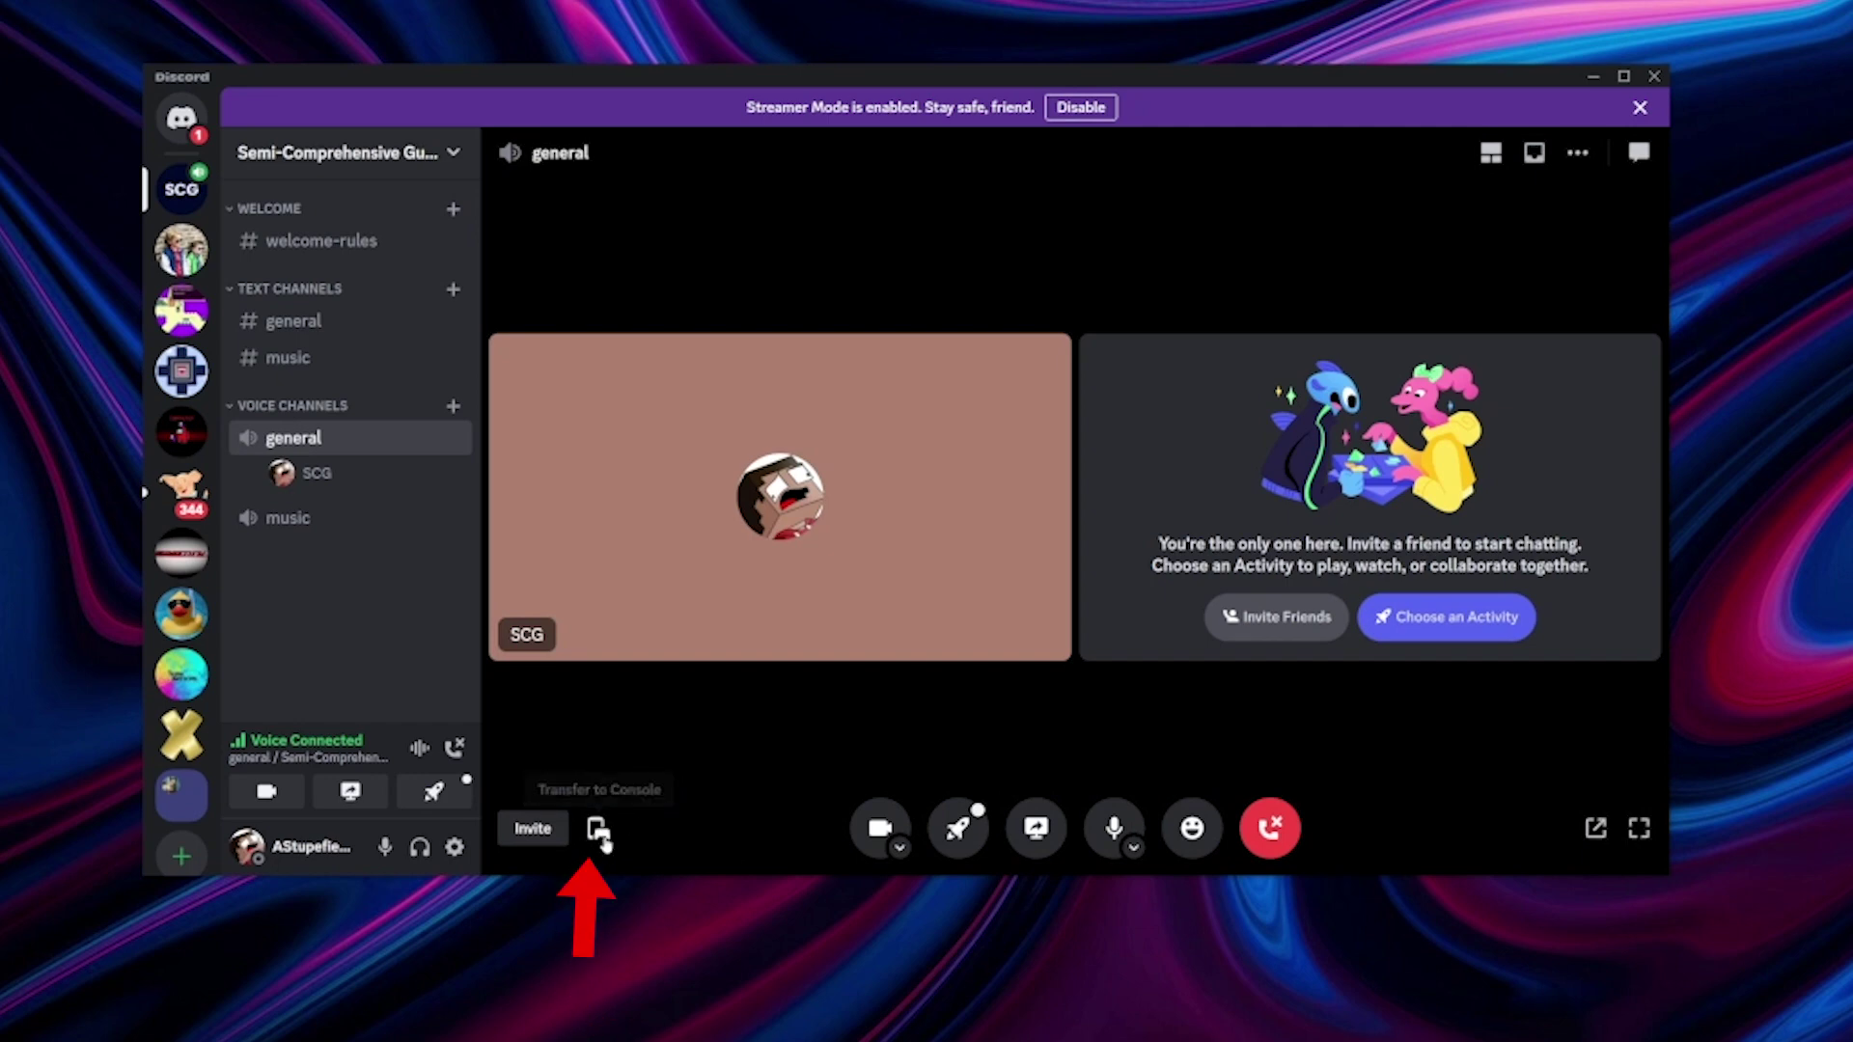
Step: In Discord on the desktop, transfer the general voice call to the console
left_click(639, 778)
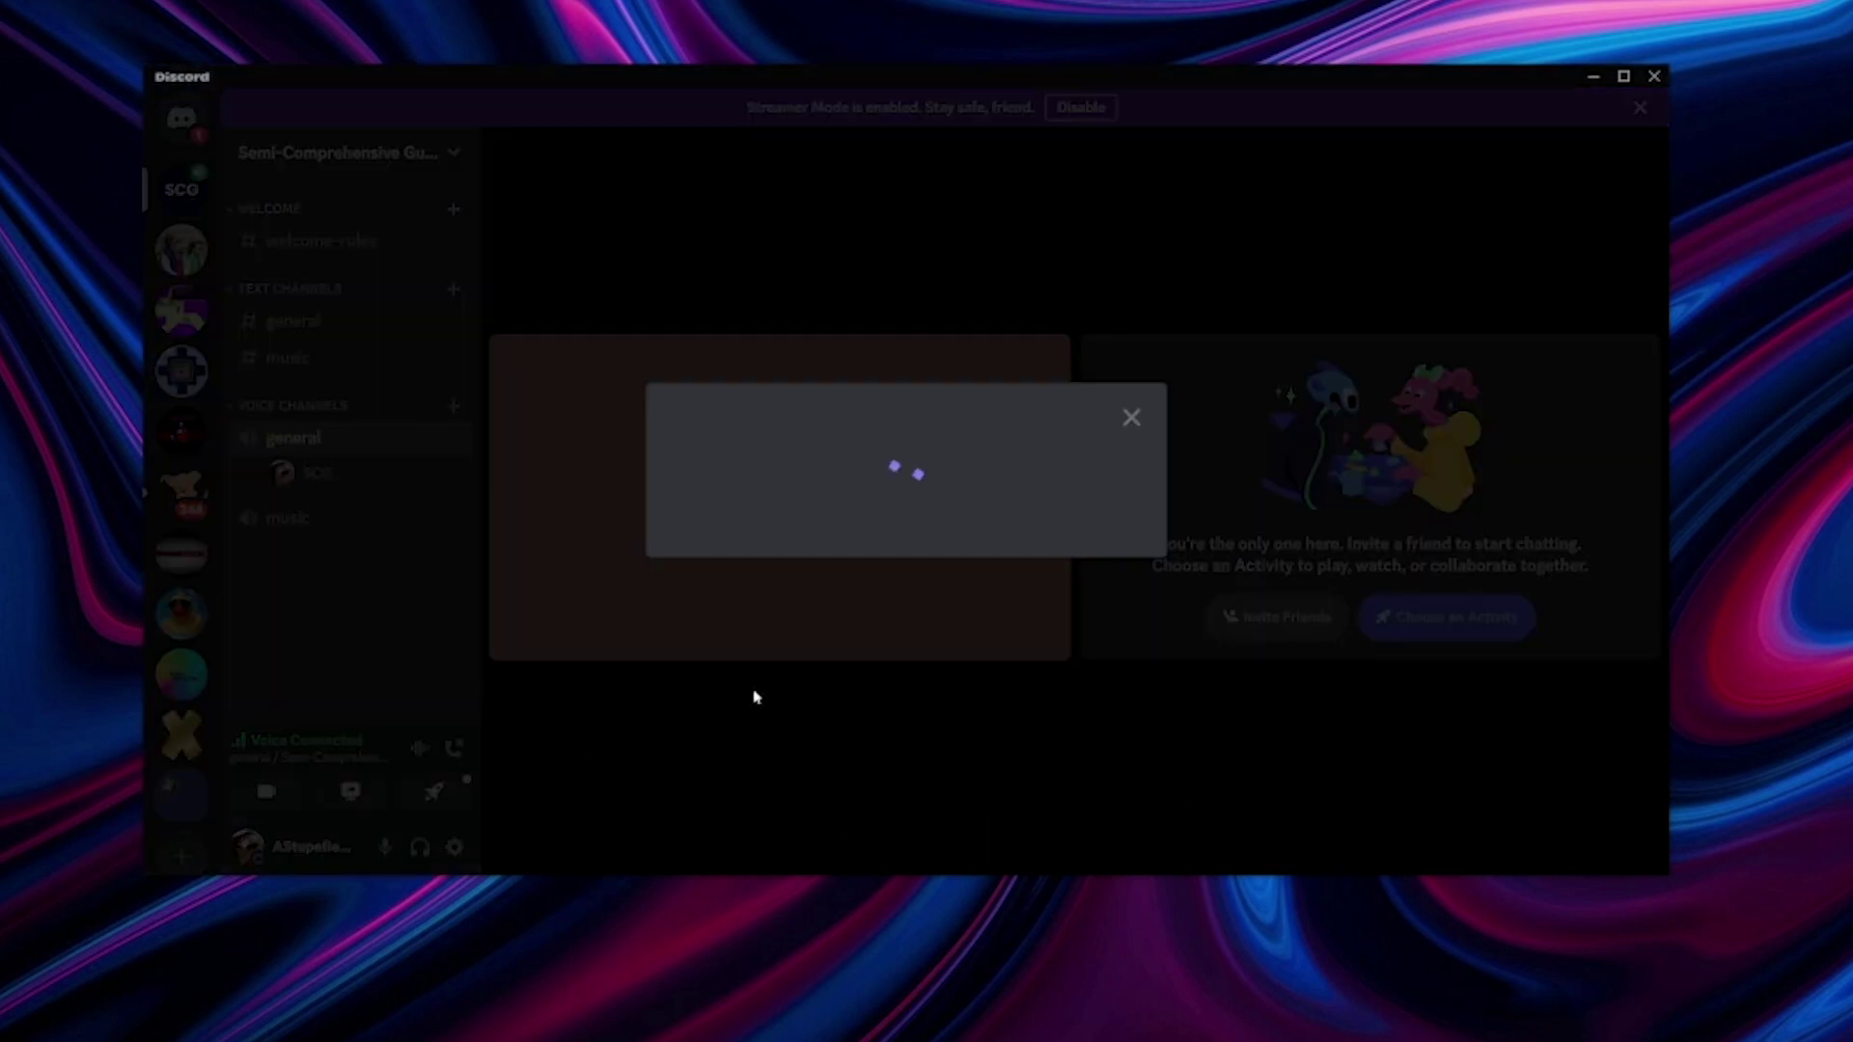
left_click(1073, 669)
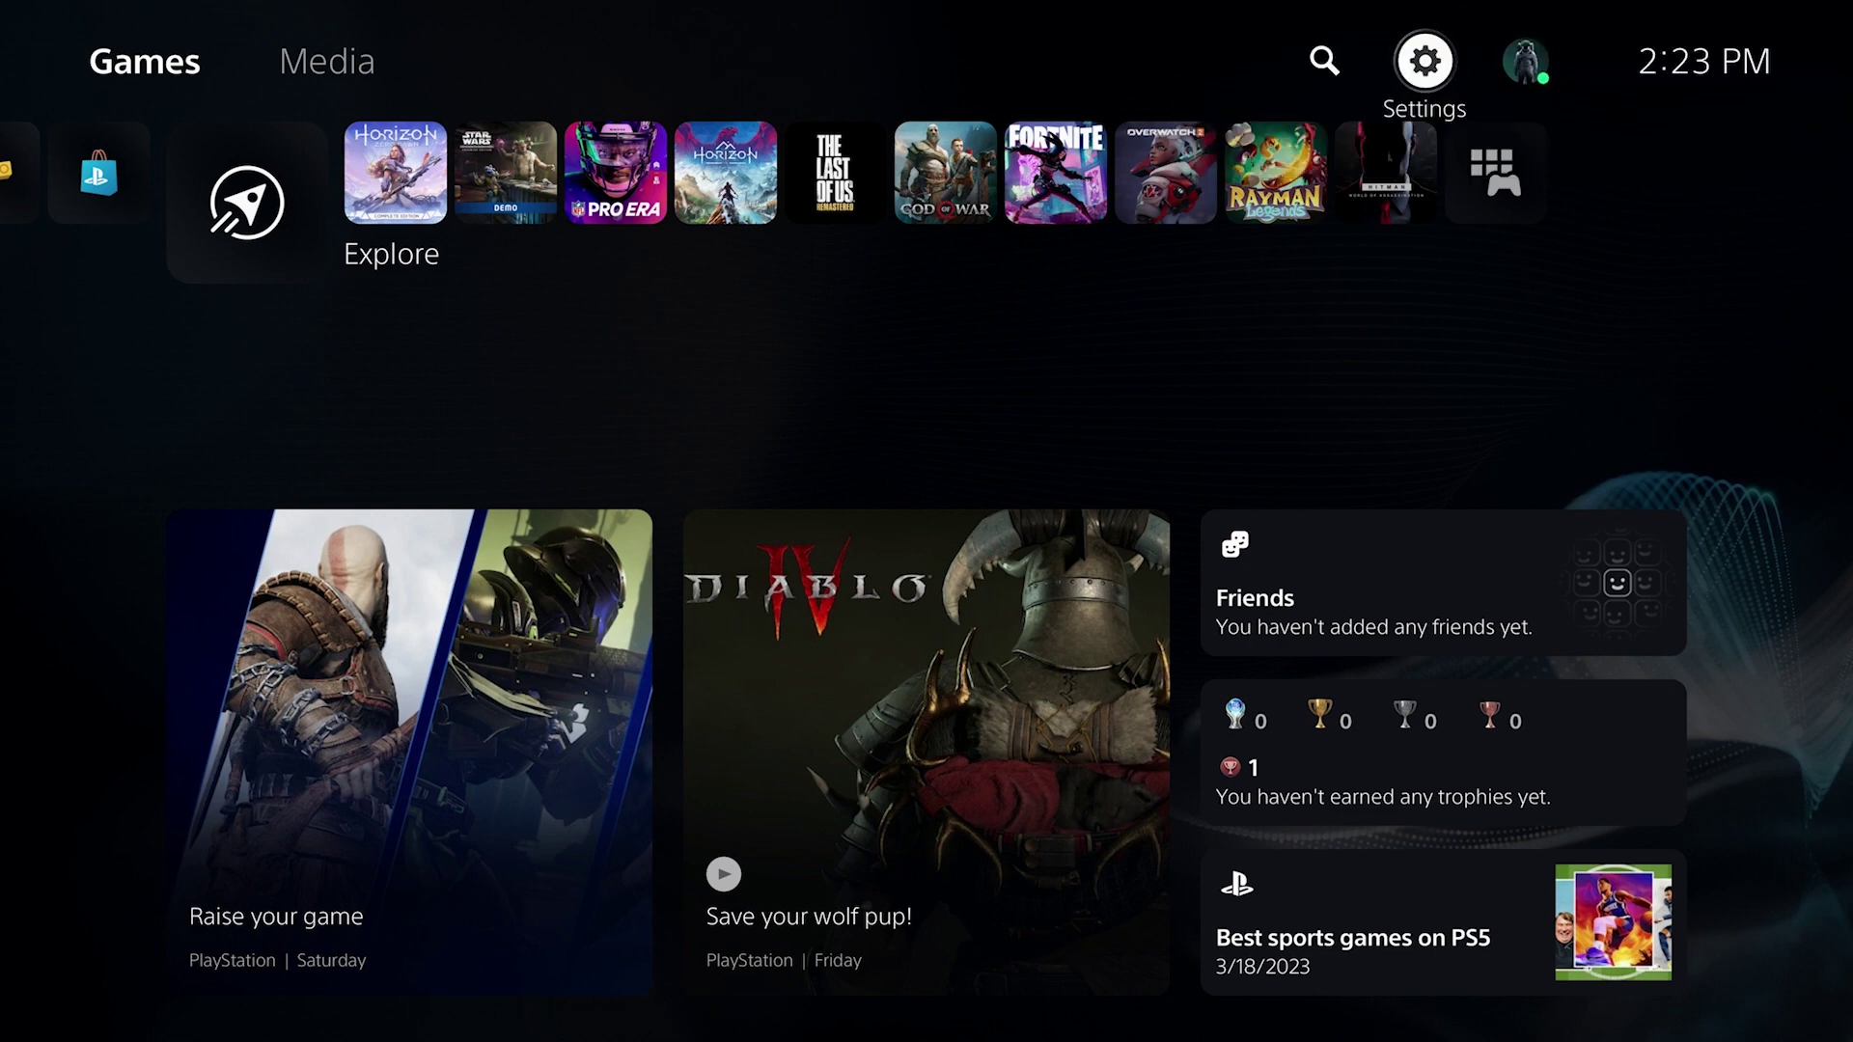
Step: Switch to the PS5 and open the joined general Discord voice chat from the Parties list
key("super")
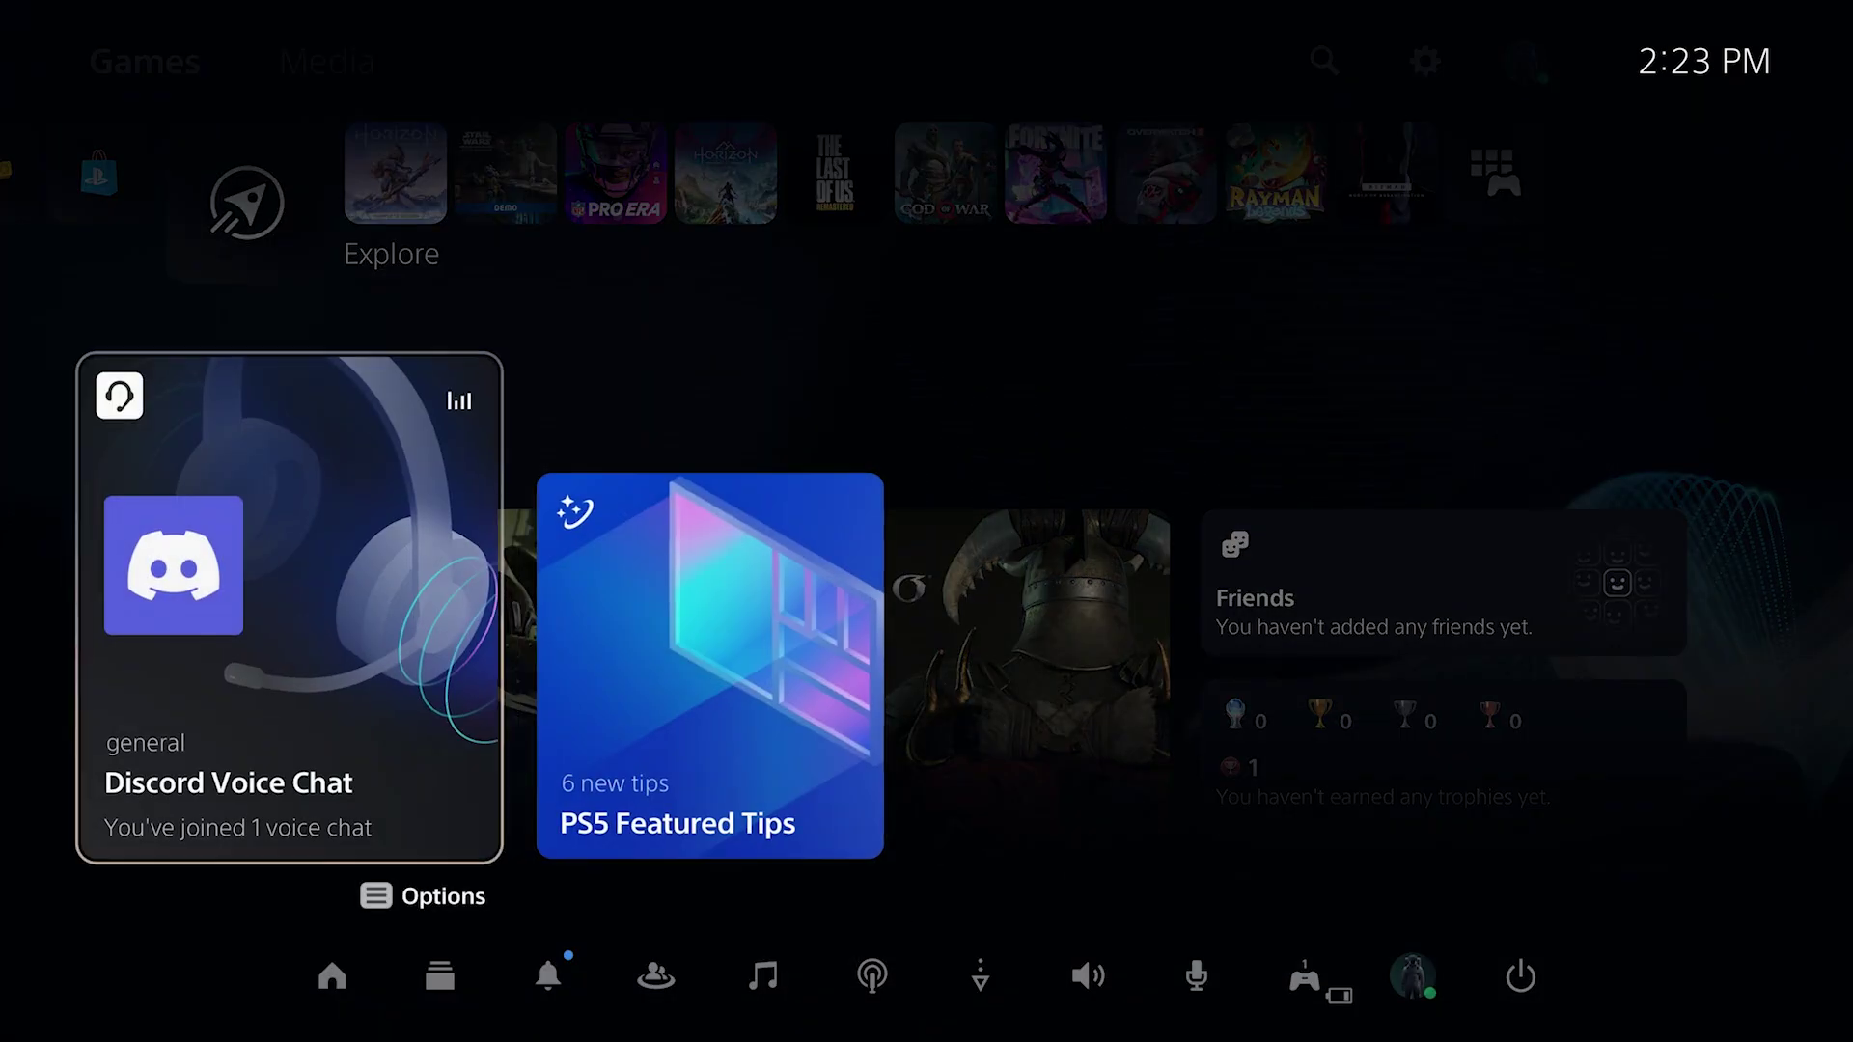
key("Down")
key("Return")
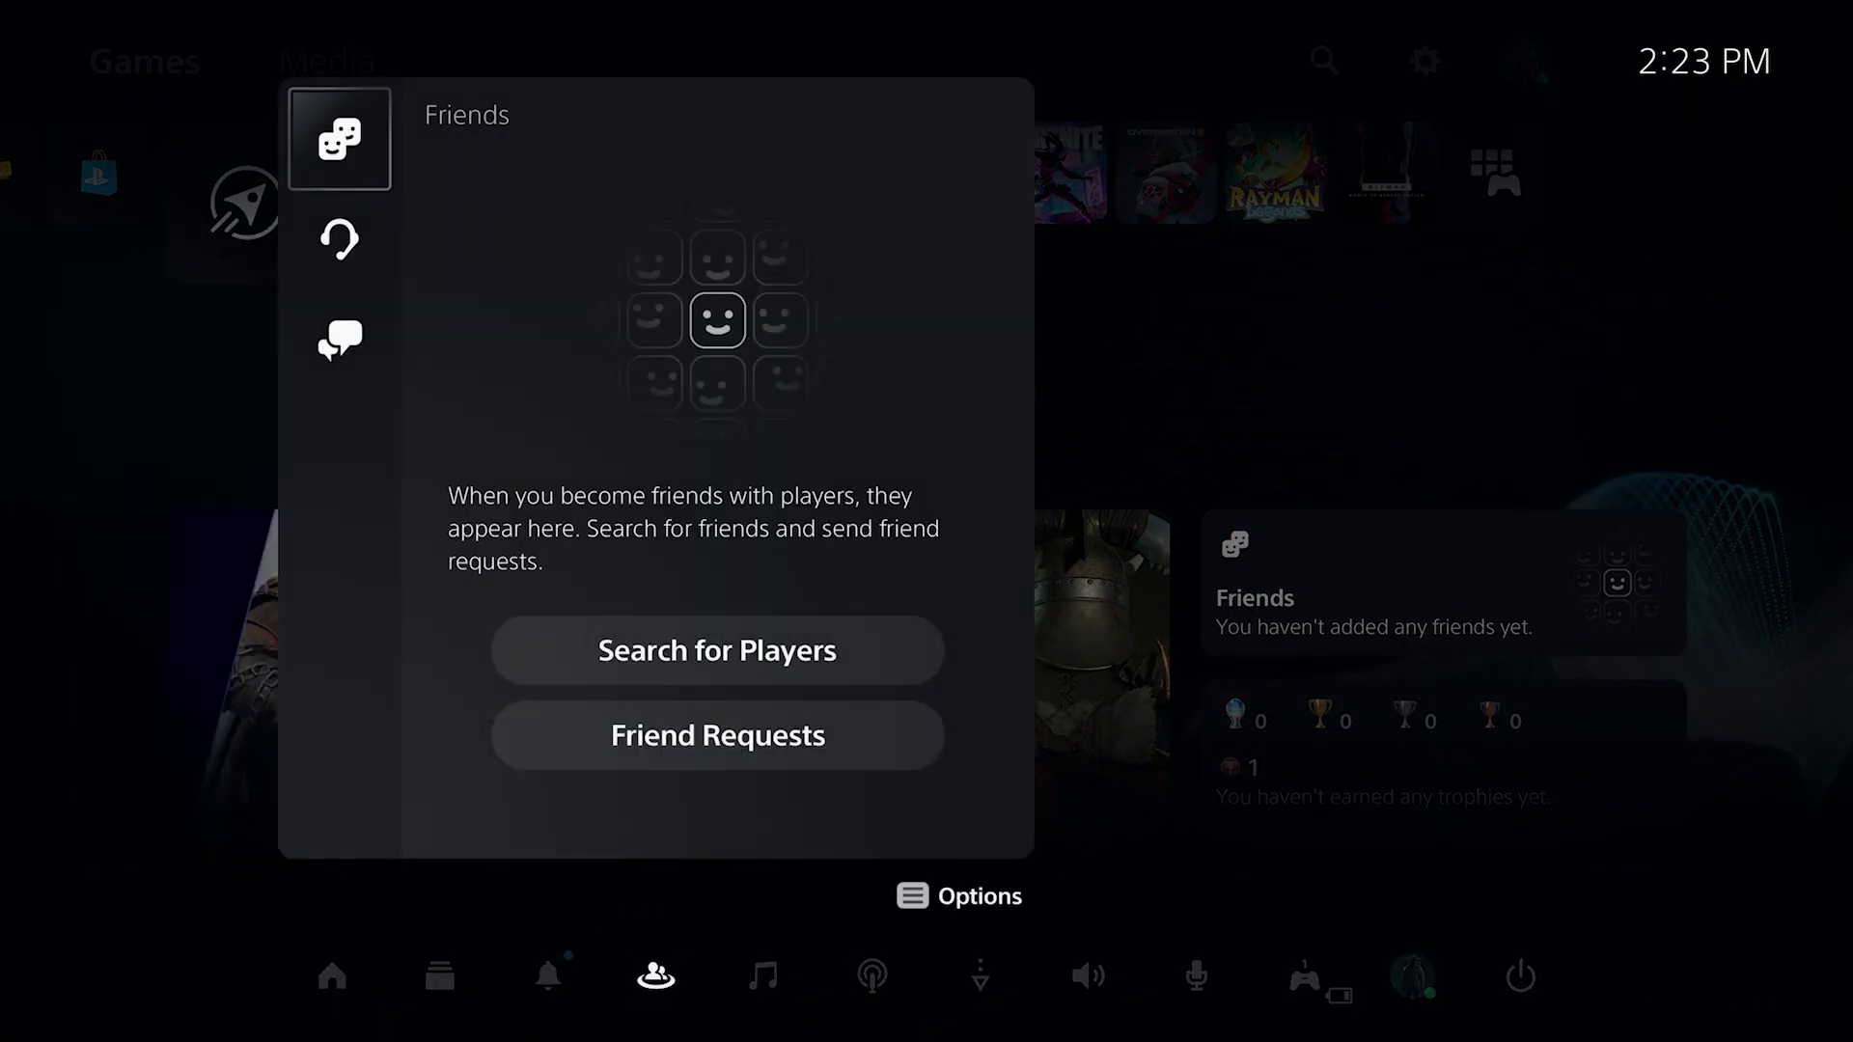
key("Down")
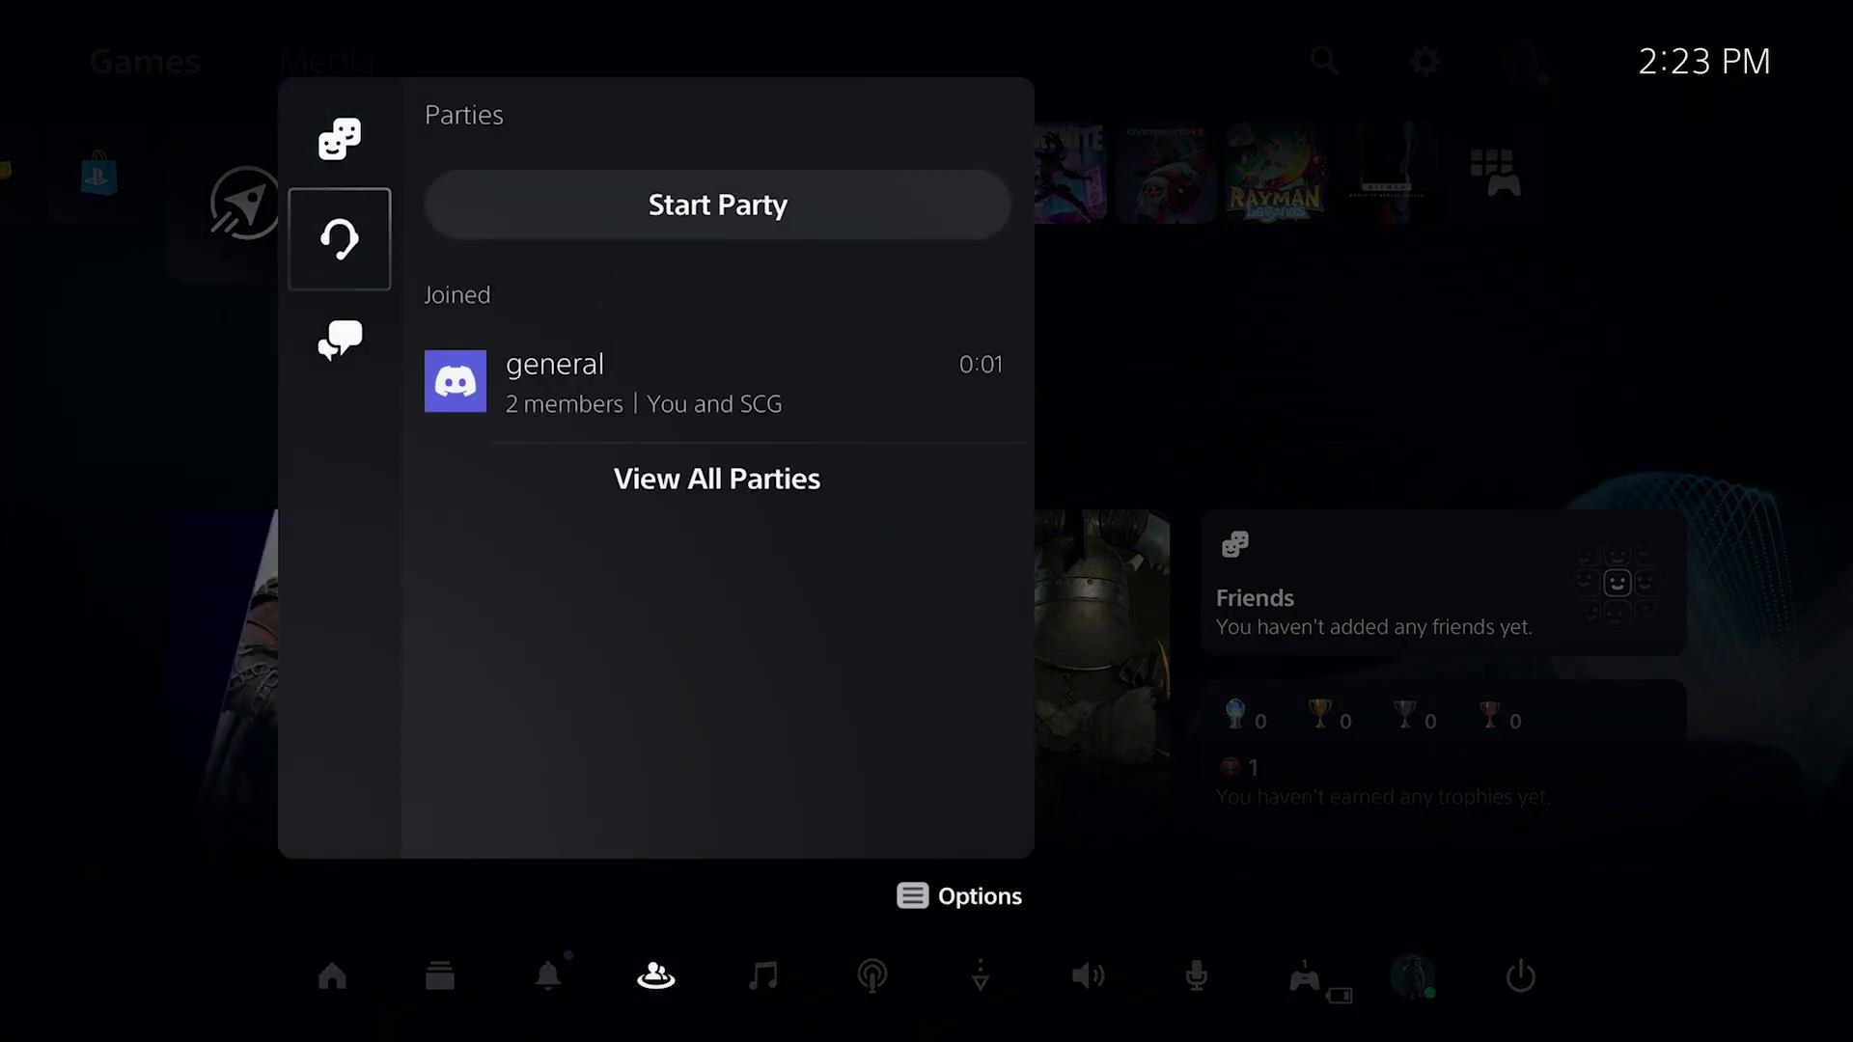
key("Right")
key("Escape")
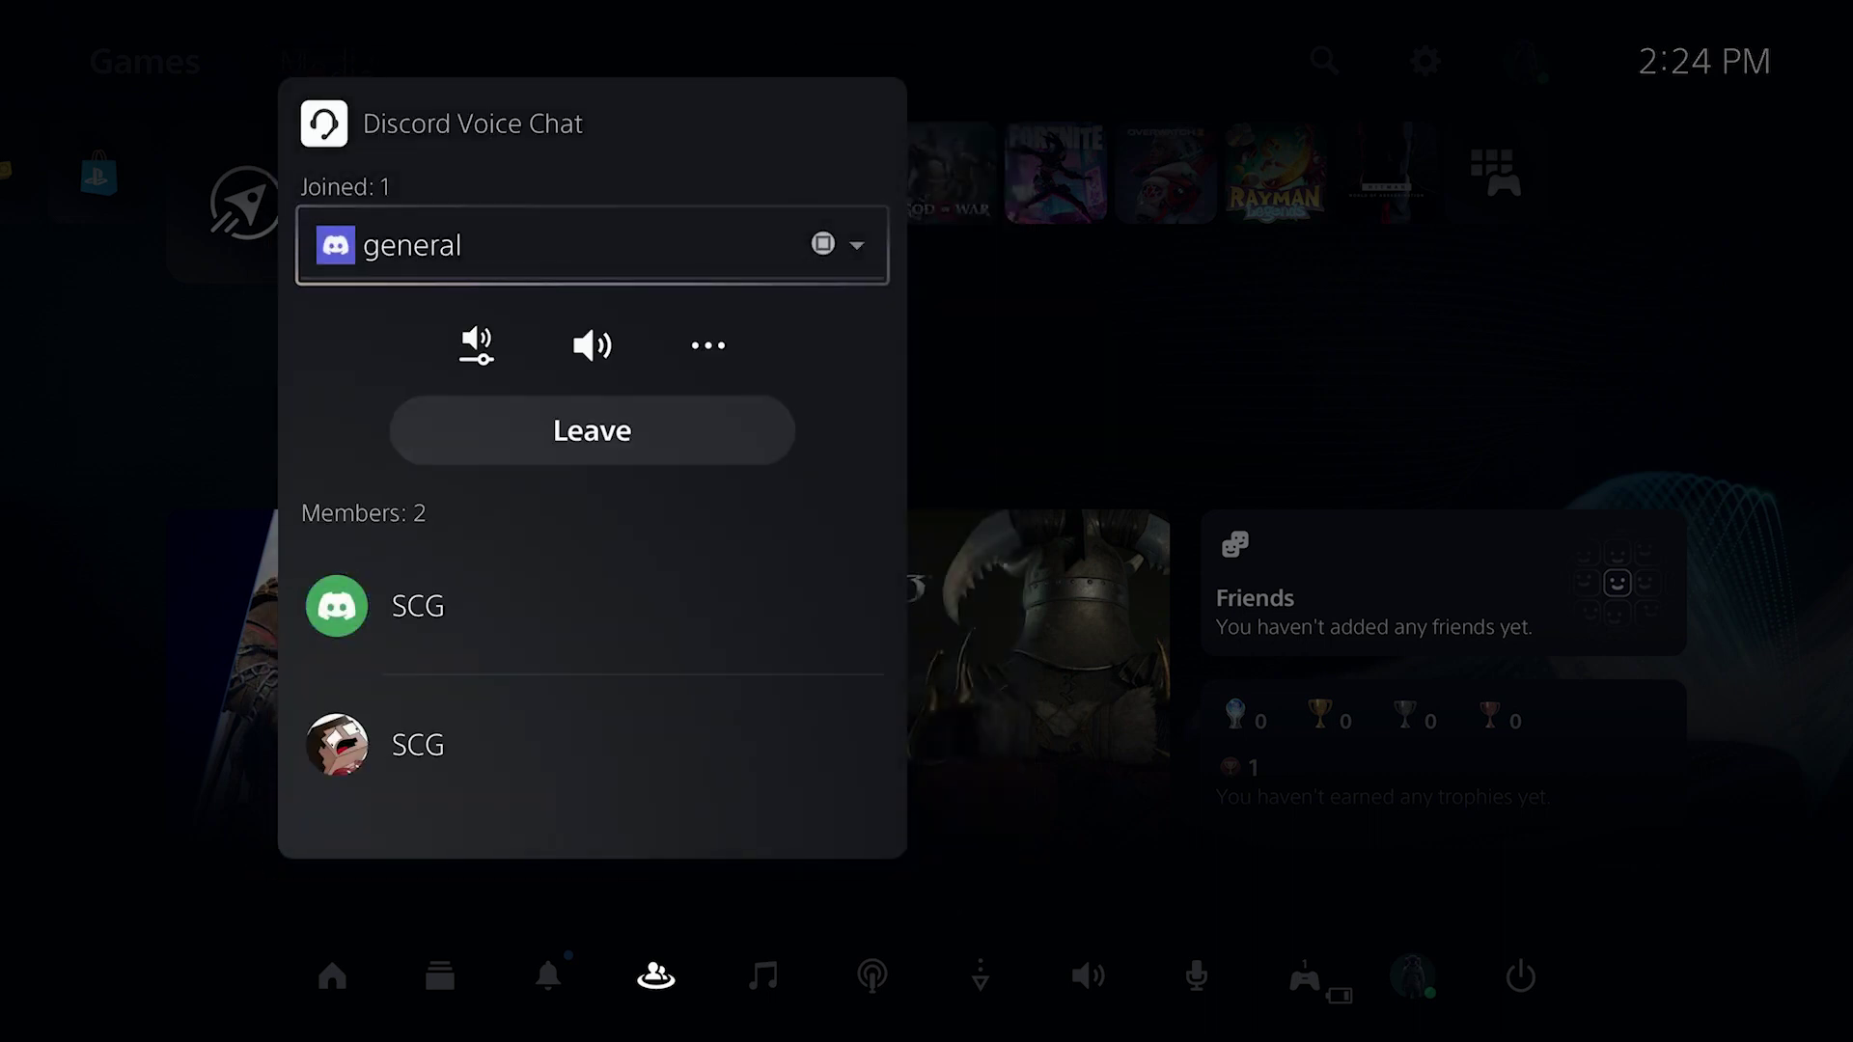
Step: View the slider for the audio balance between game and voice chat, and close it without adjusting it
key("Down")
key("Return")
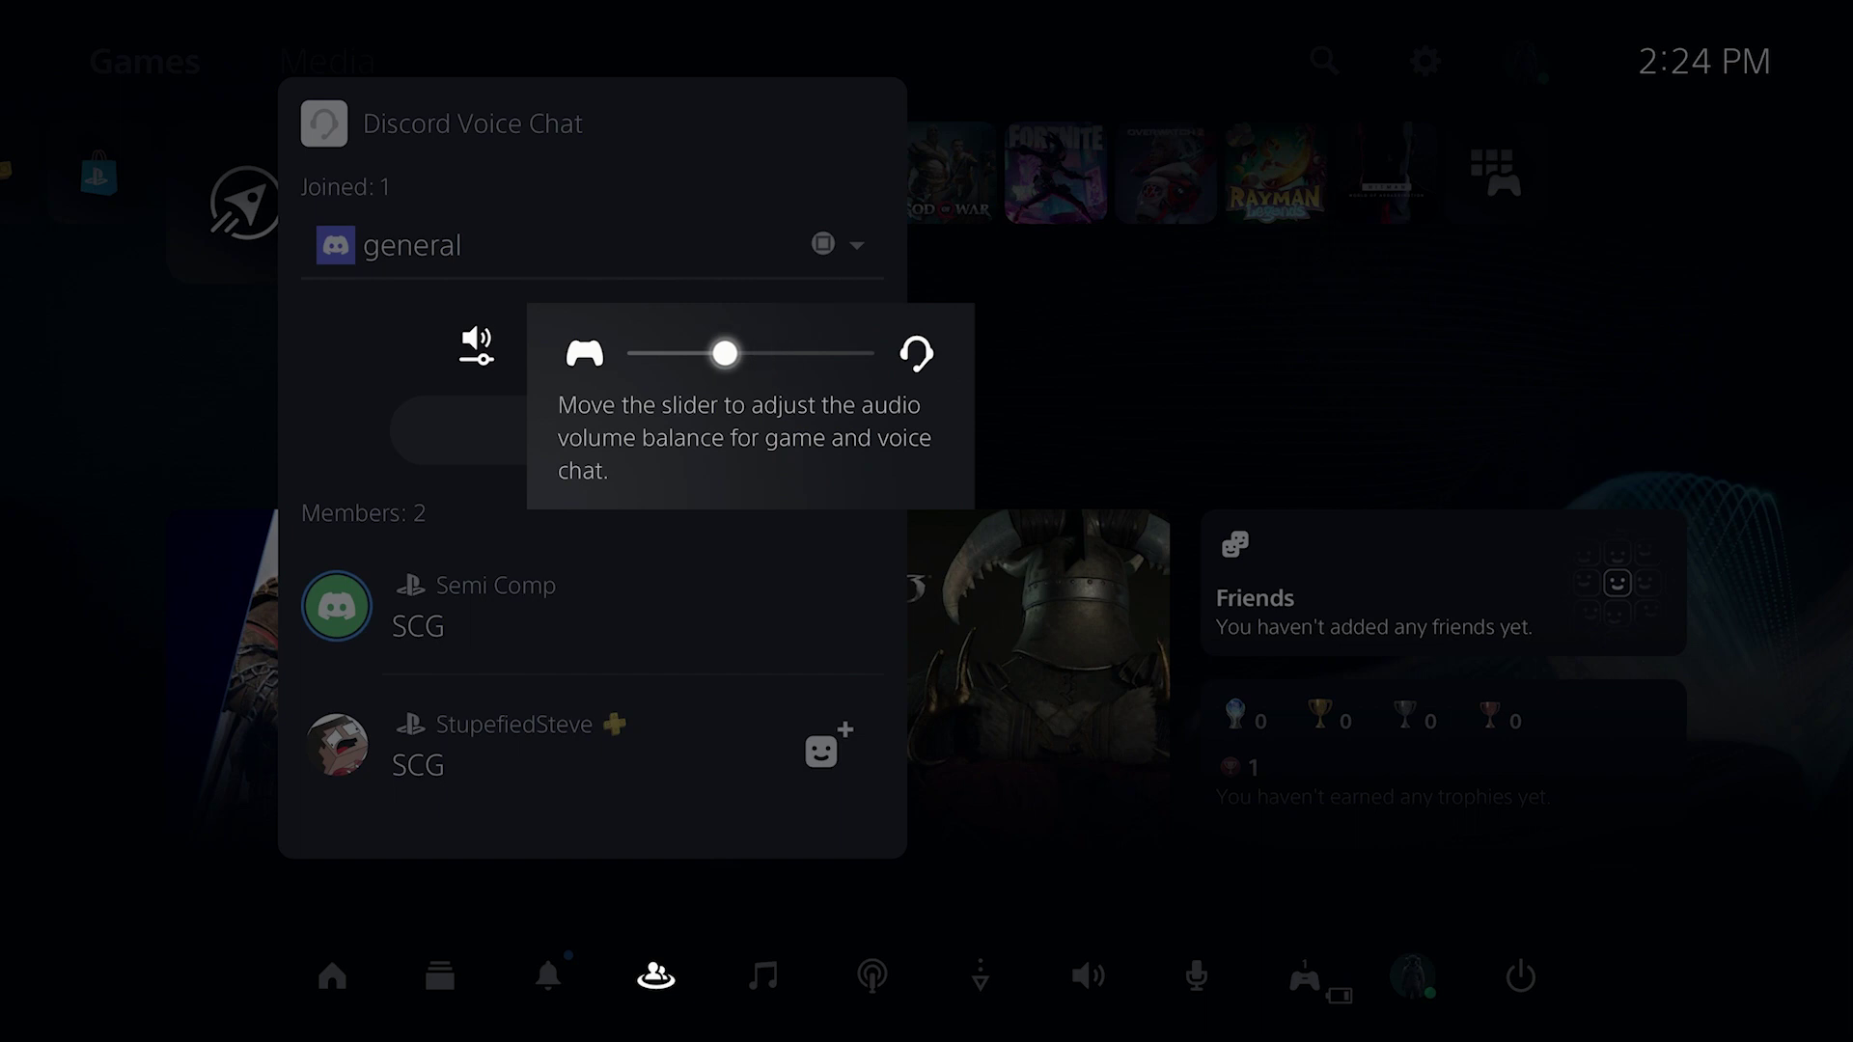
key("Escape")
Step: Mute all members of the general voice chat, and unmute them again
key("Right")
key("Return")
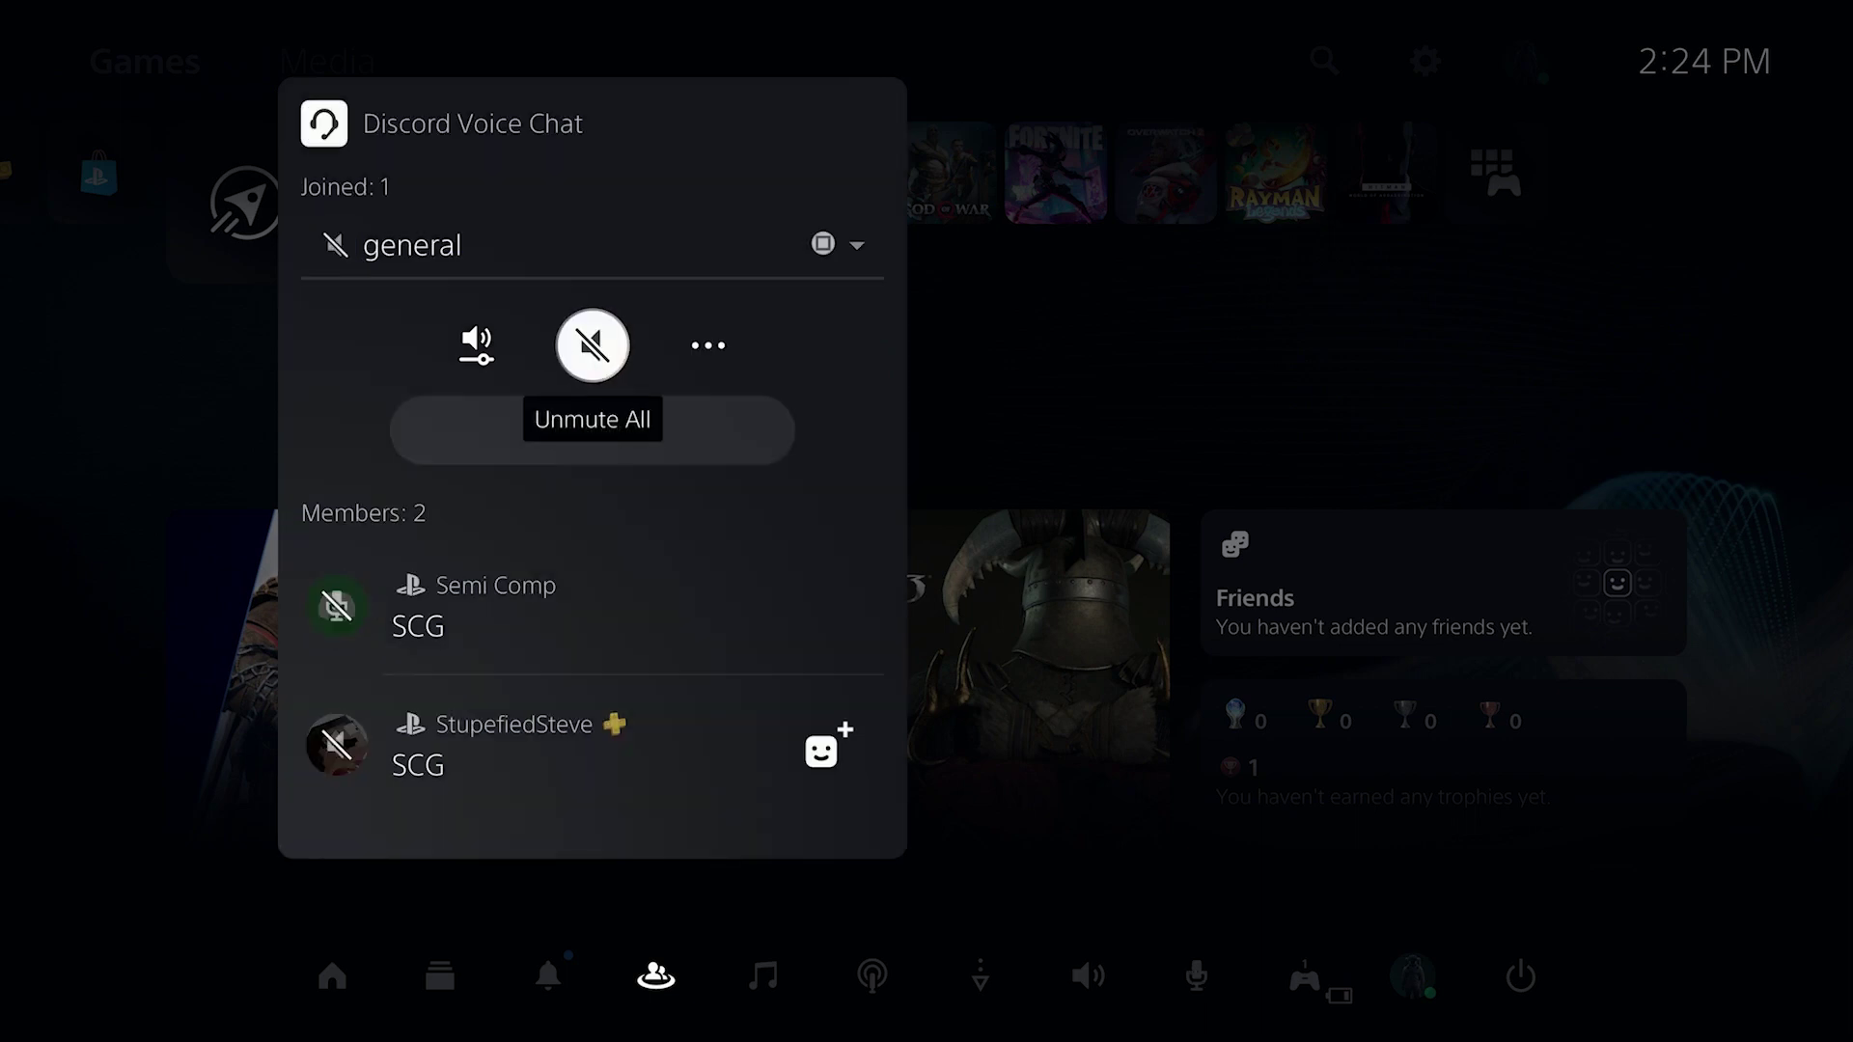
key("Return")
Step: Examine the mute, volume, profile and report options available for the second voice chat member
key("Down")
key("Down")
key("Return")
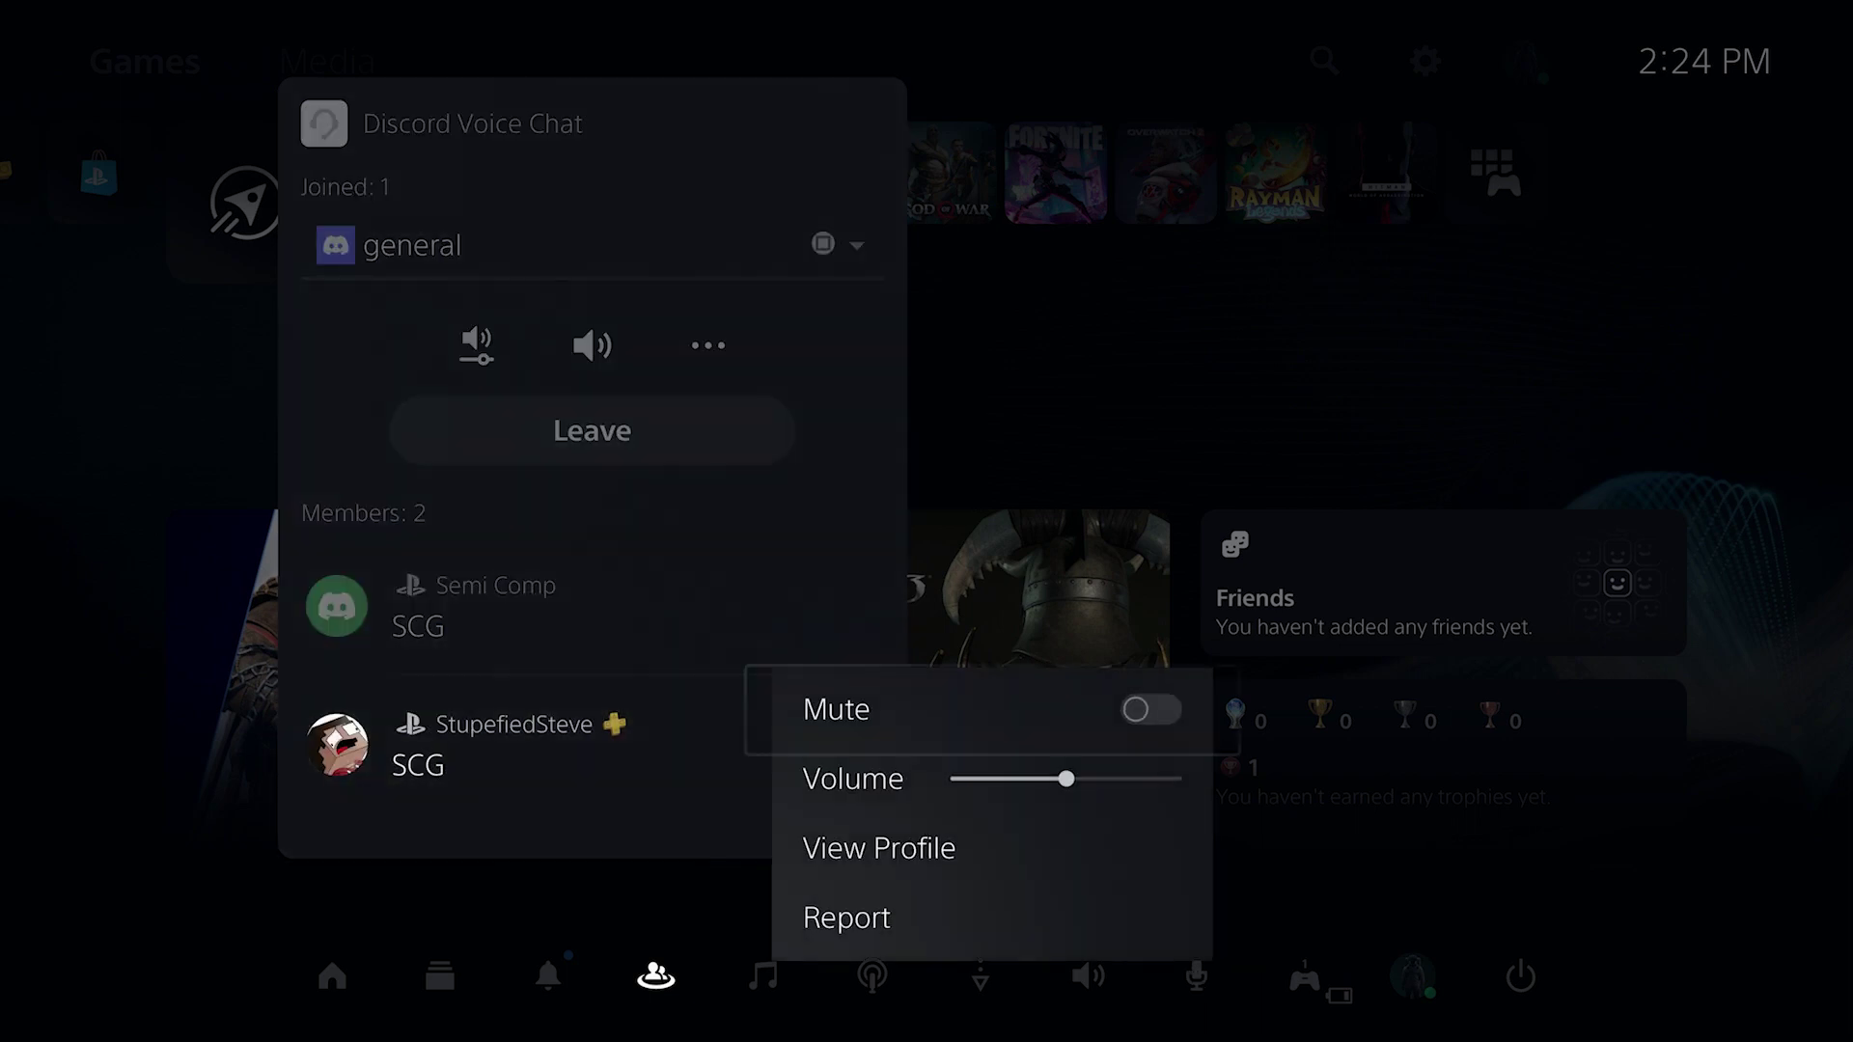
key("Down")
key("Down")
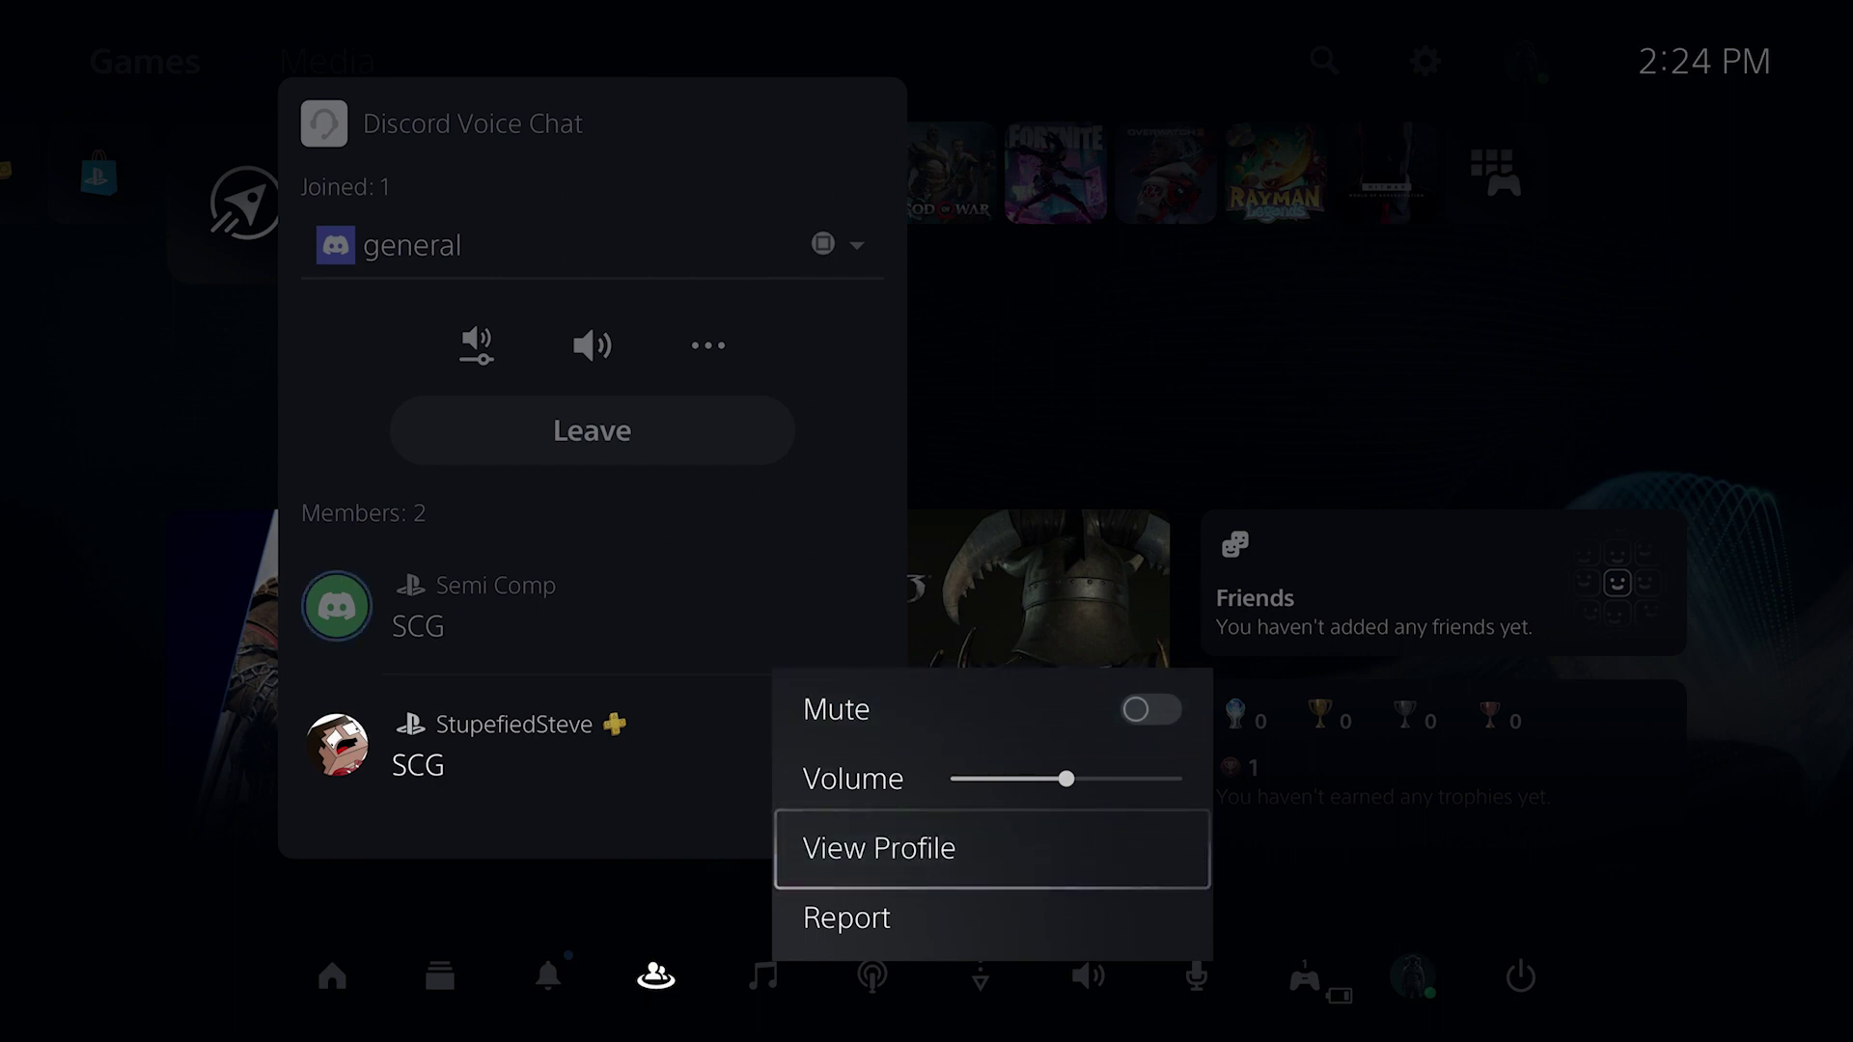
key("Escape")
key("Right")
key("Left")
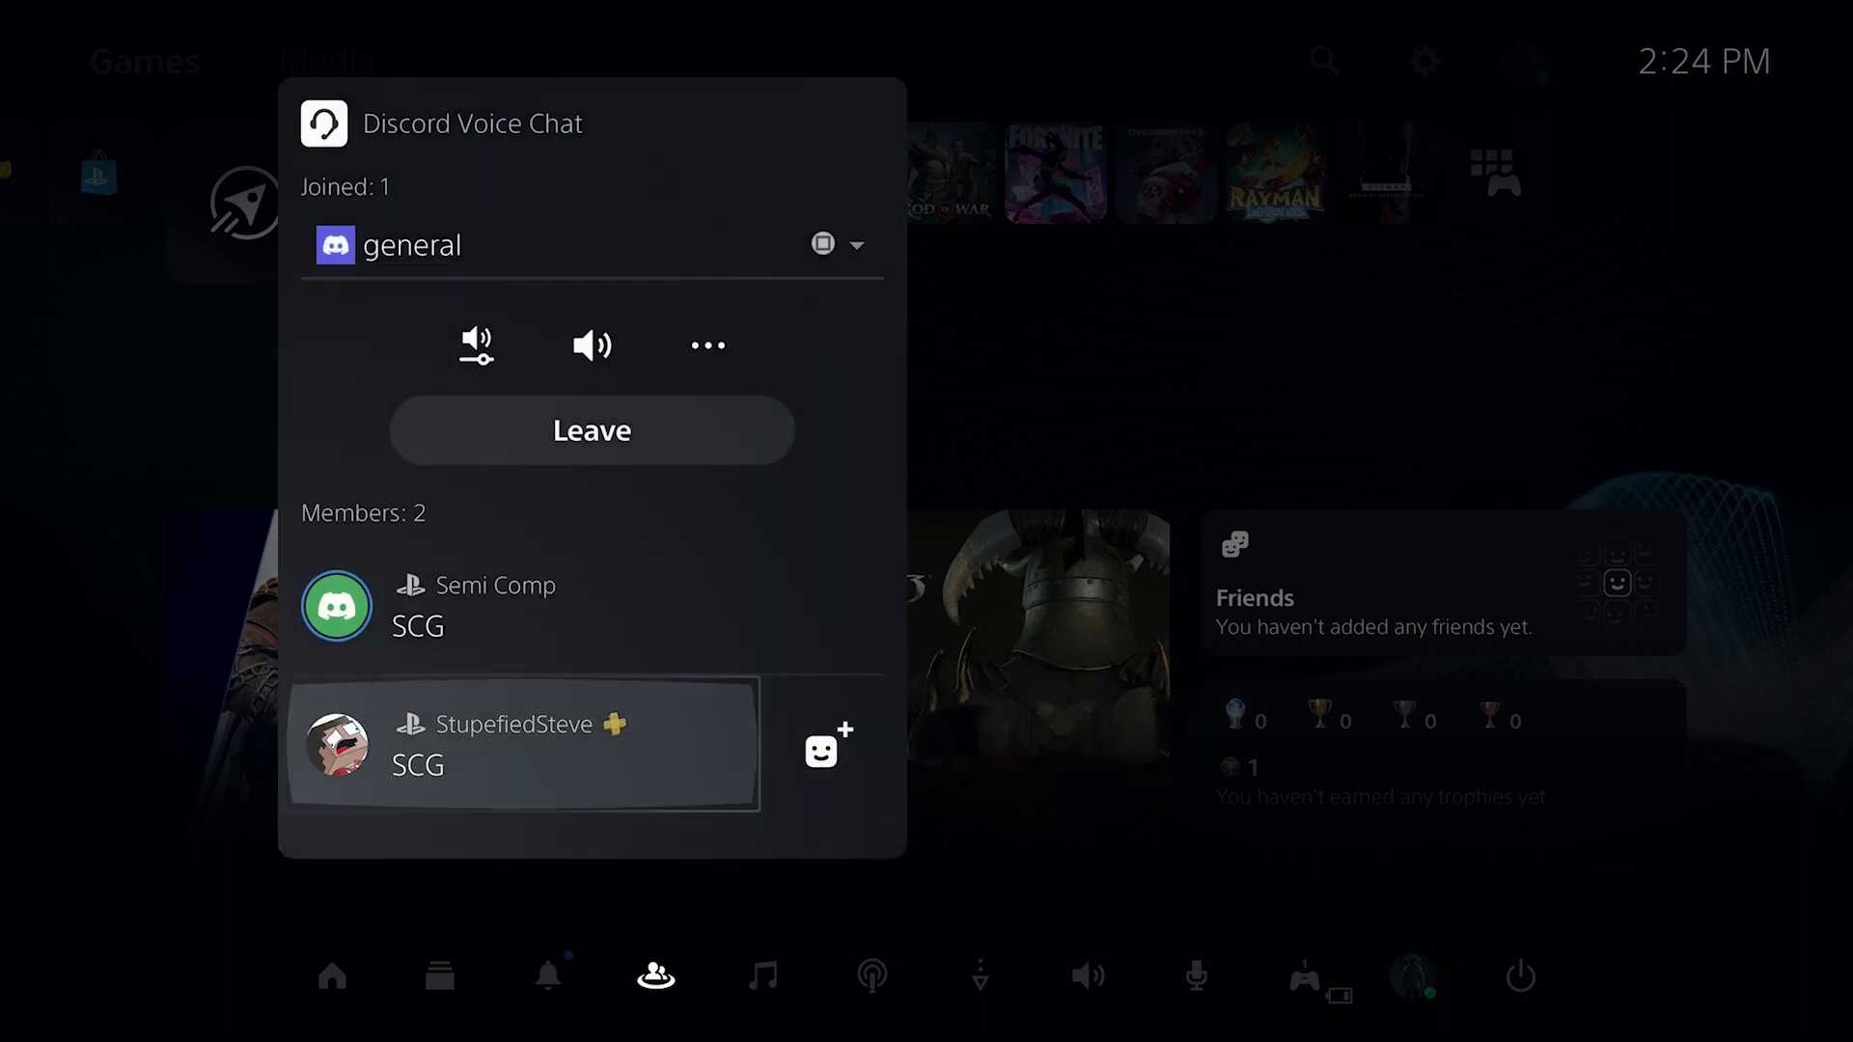
Step: Open the Voice Chat Settings of the Discord chat and look through the options down to Chat Transcription
key("Up")
key("Right")
key("Return")
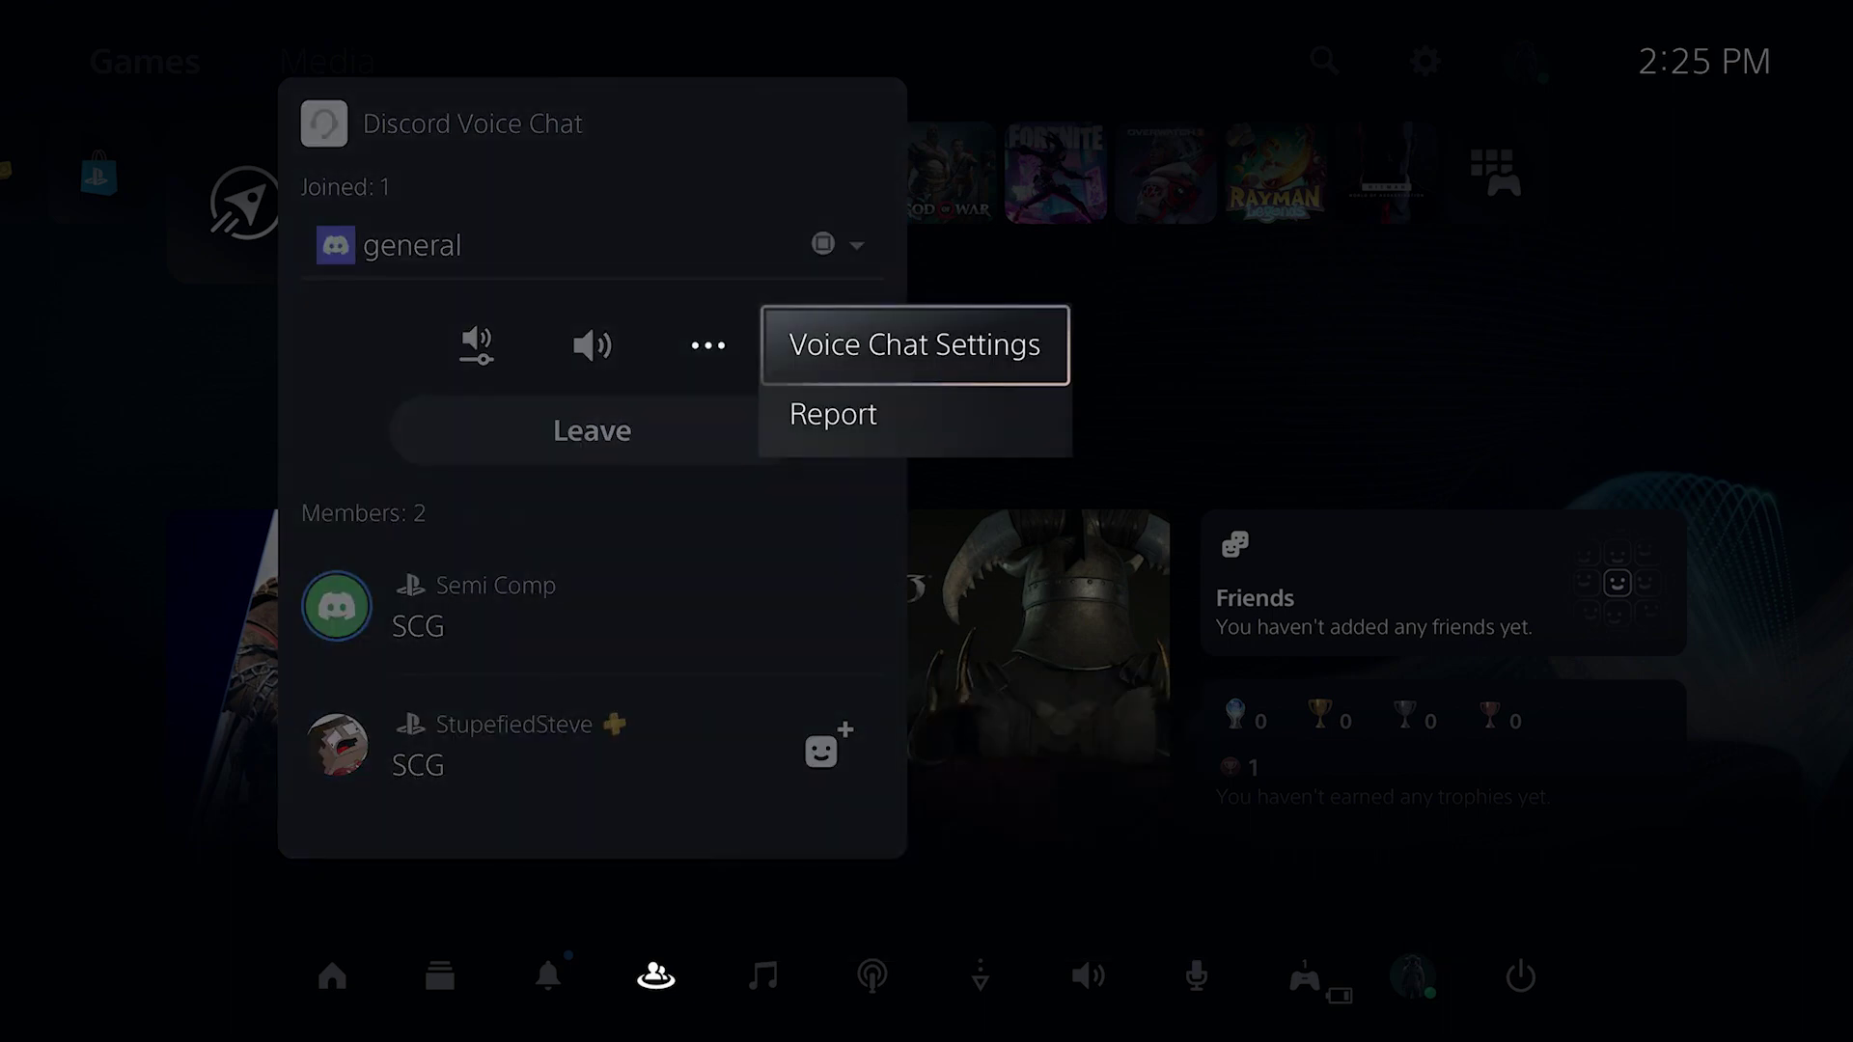
key("Return")
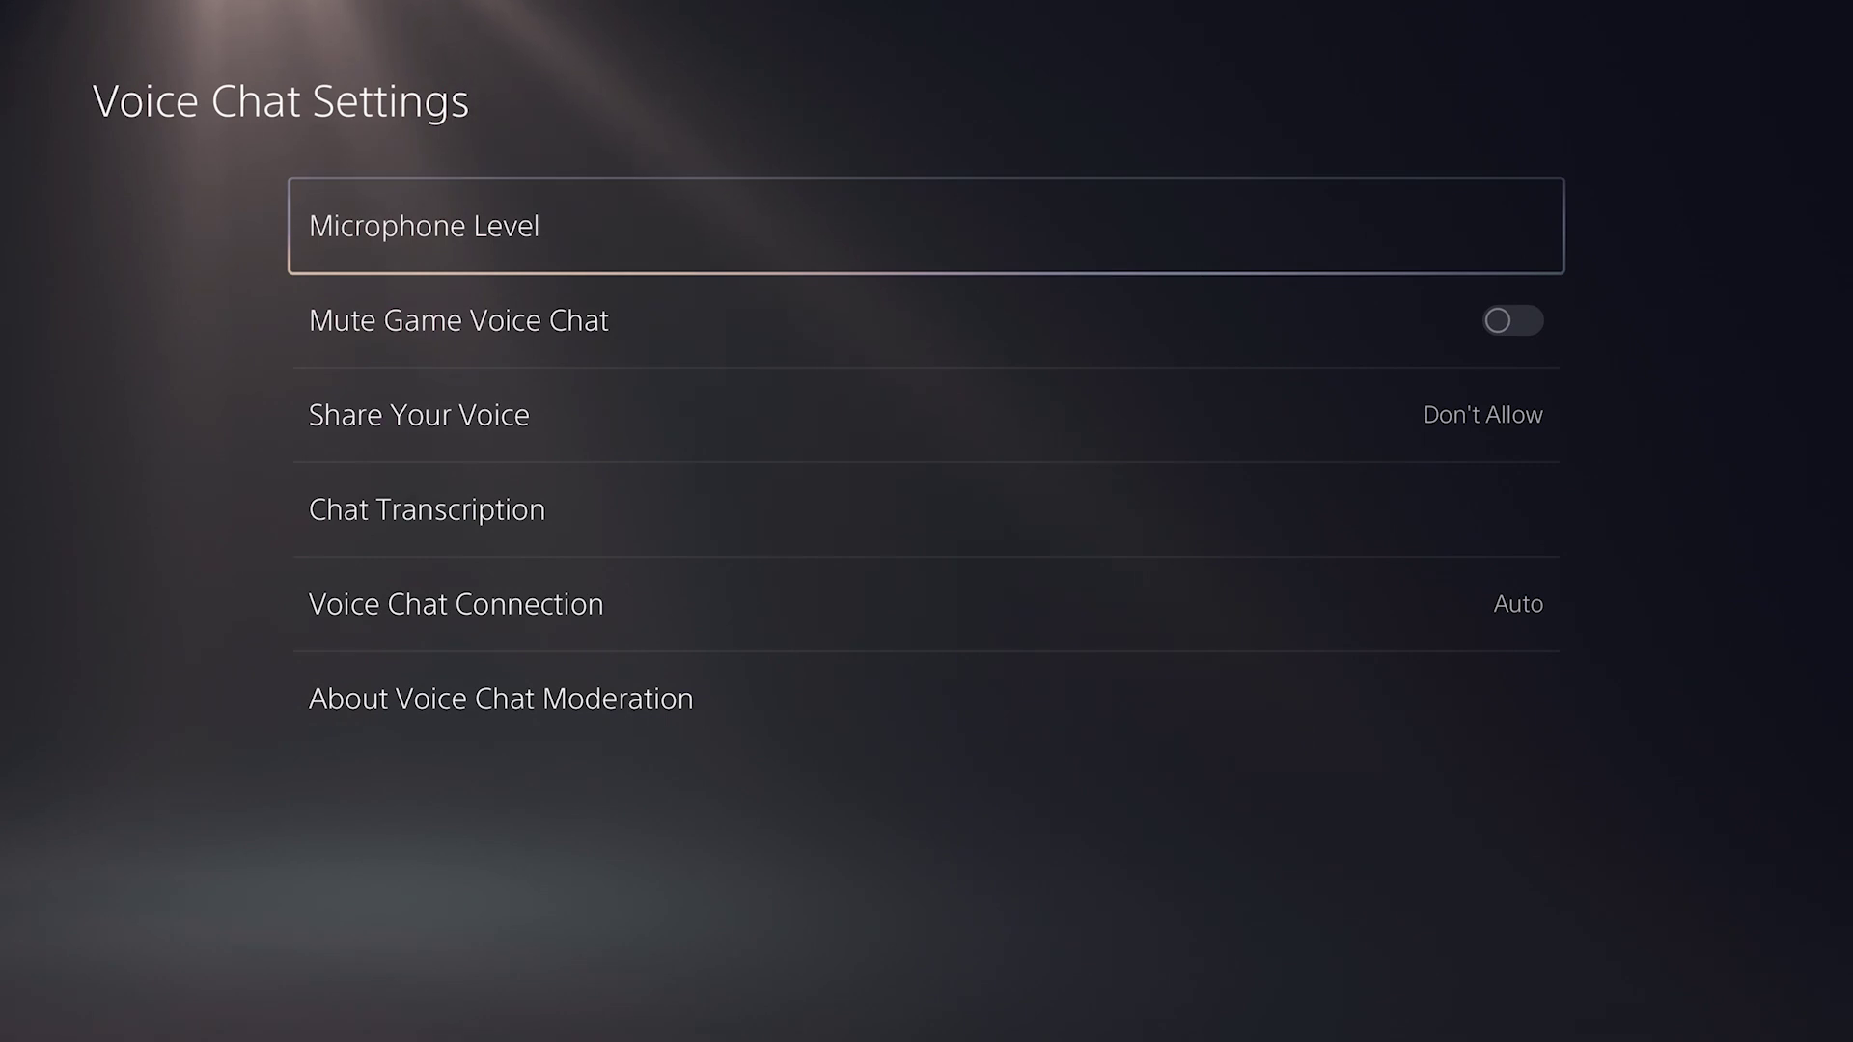
key("Down")
key("Down")
key("Down")
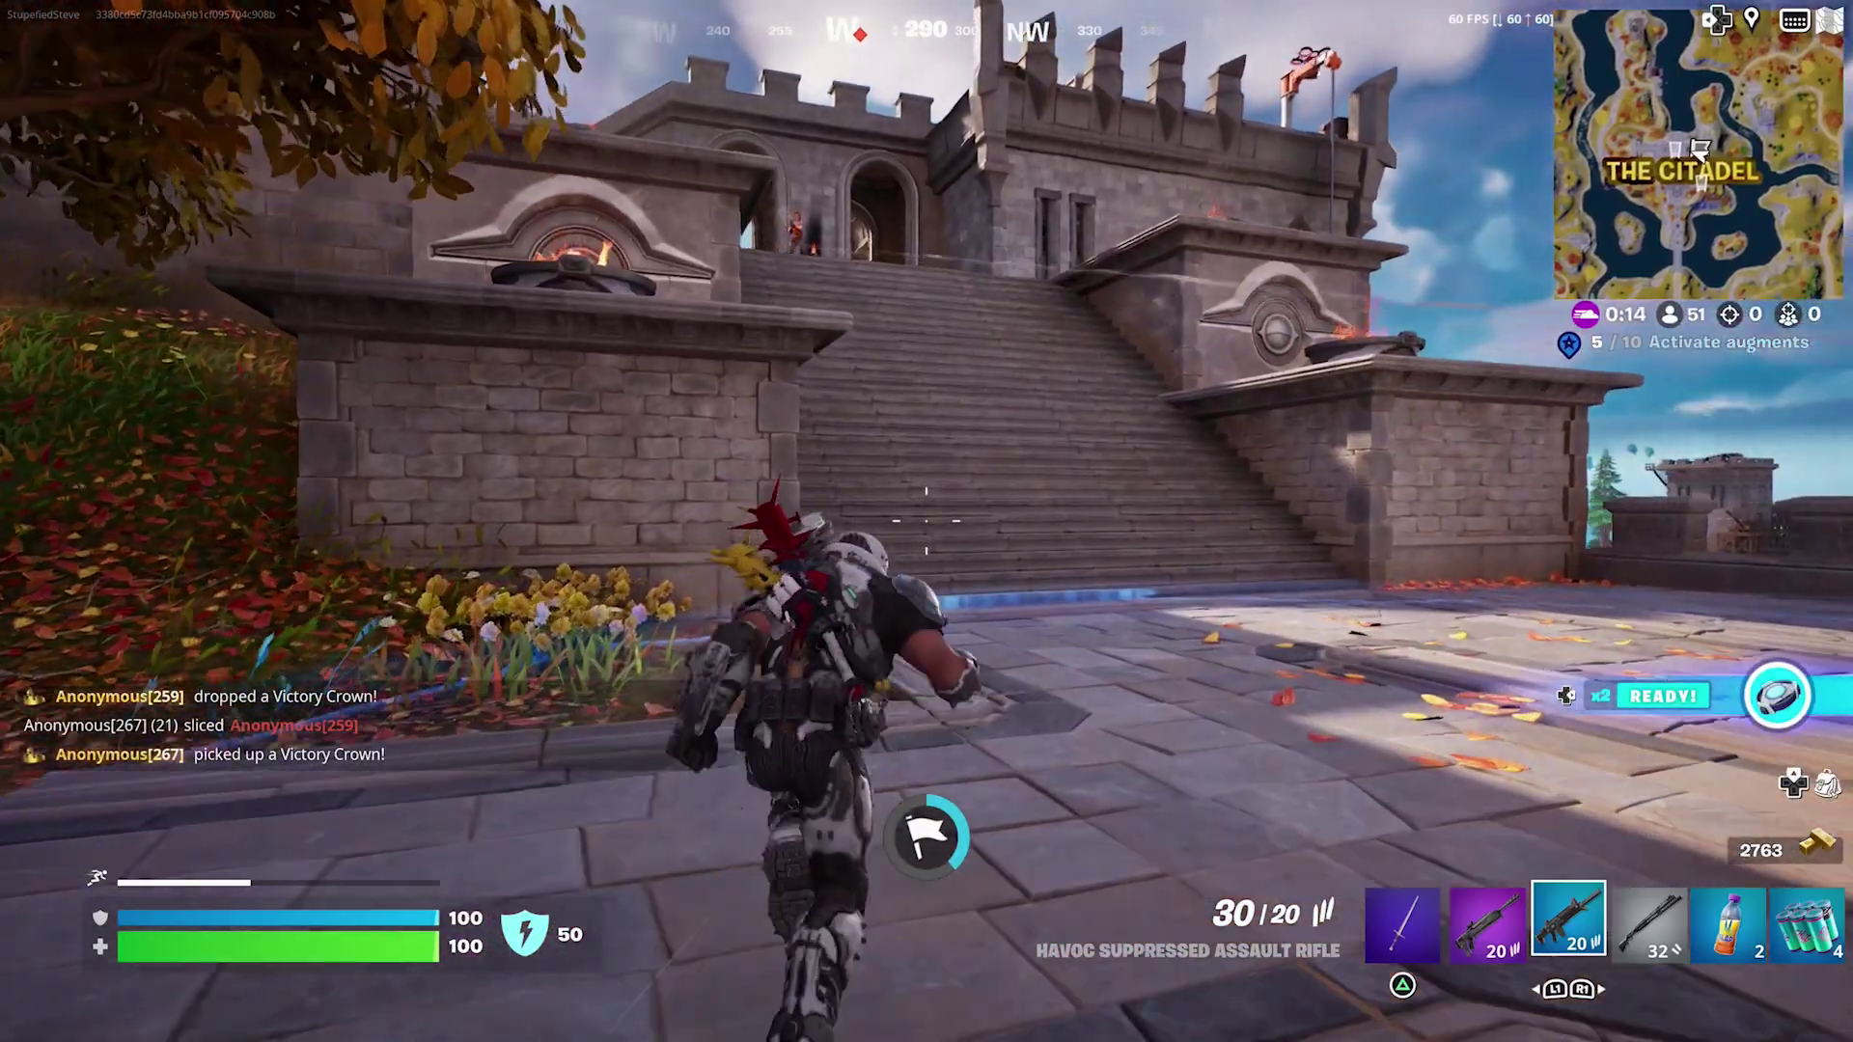
key("w")
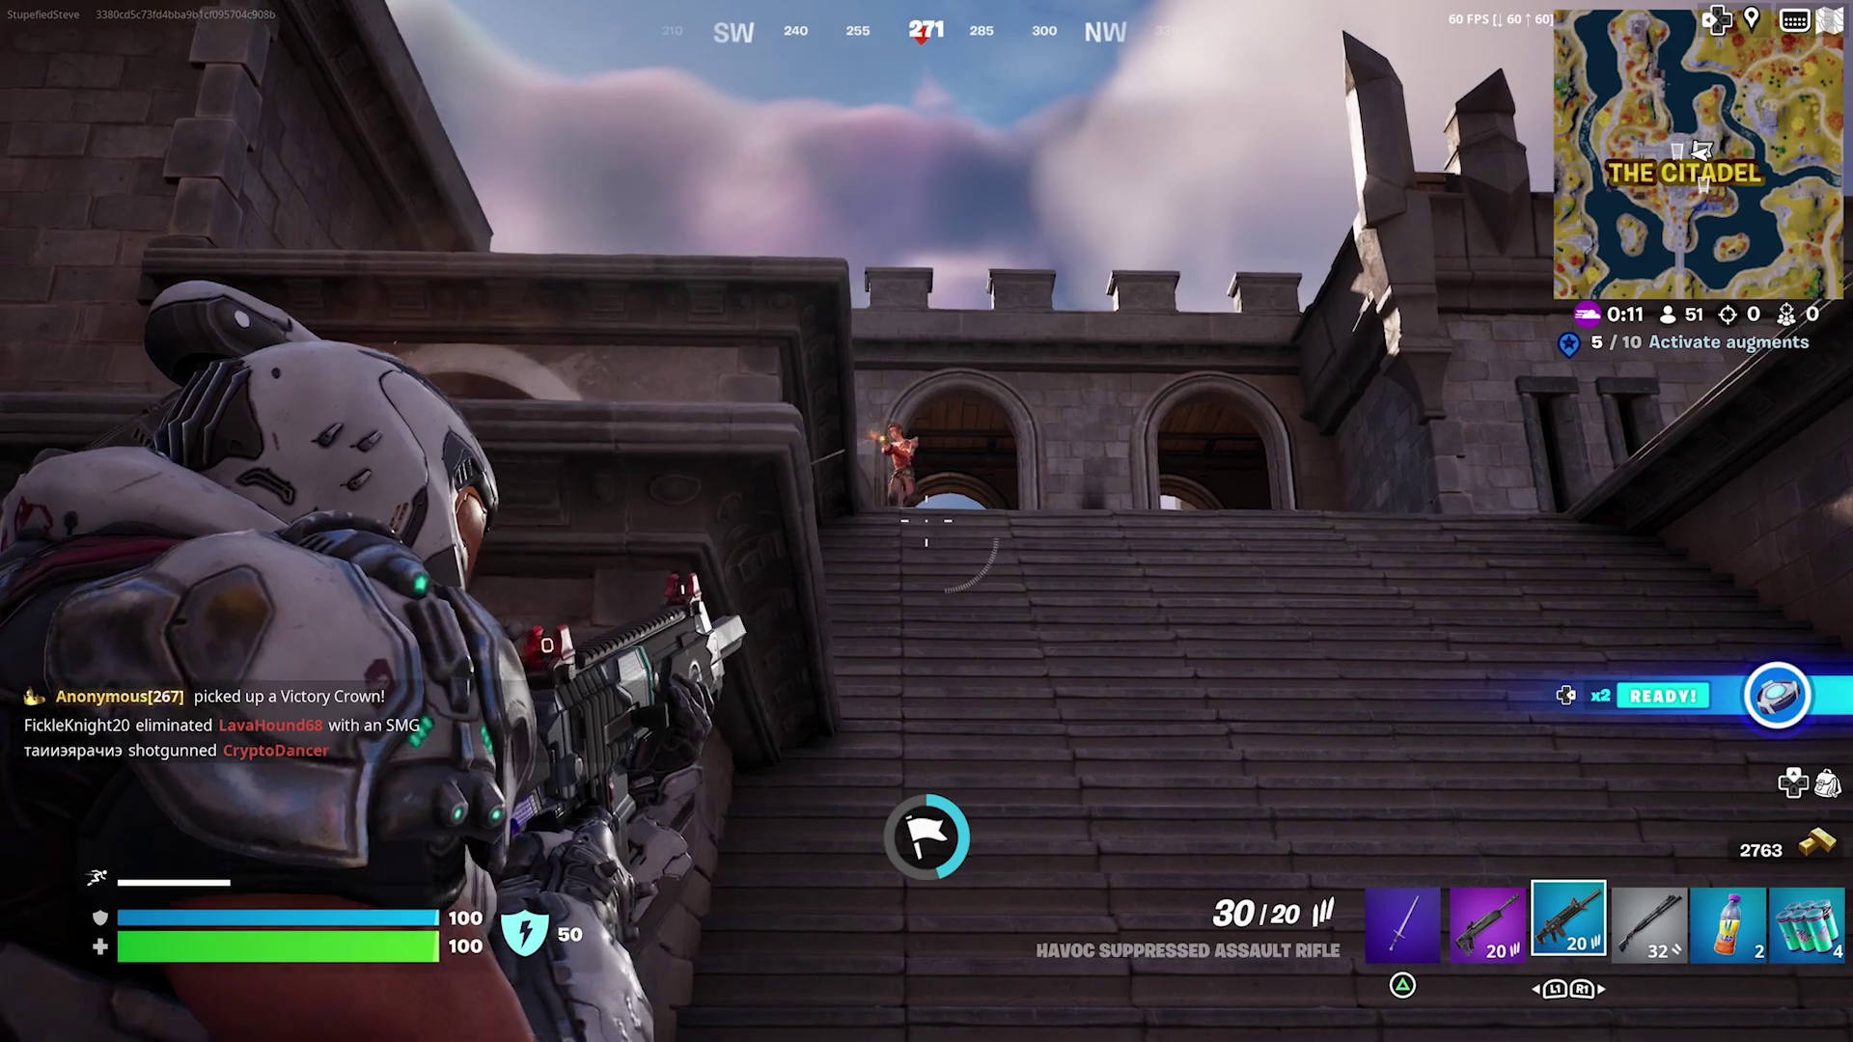
left_click(927, 521)
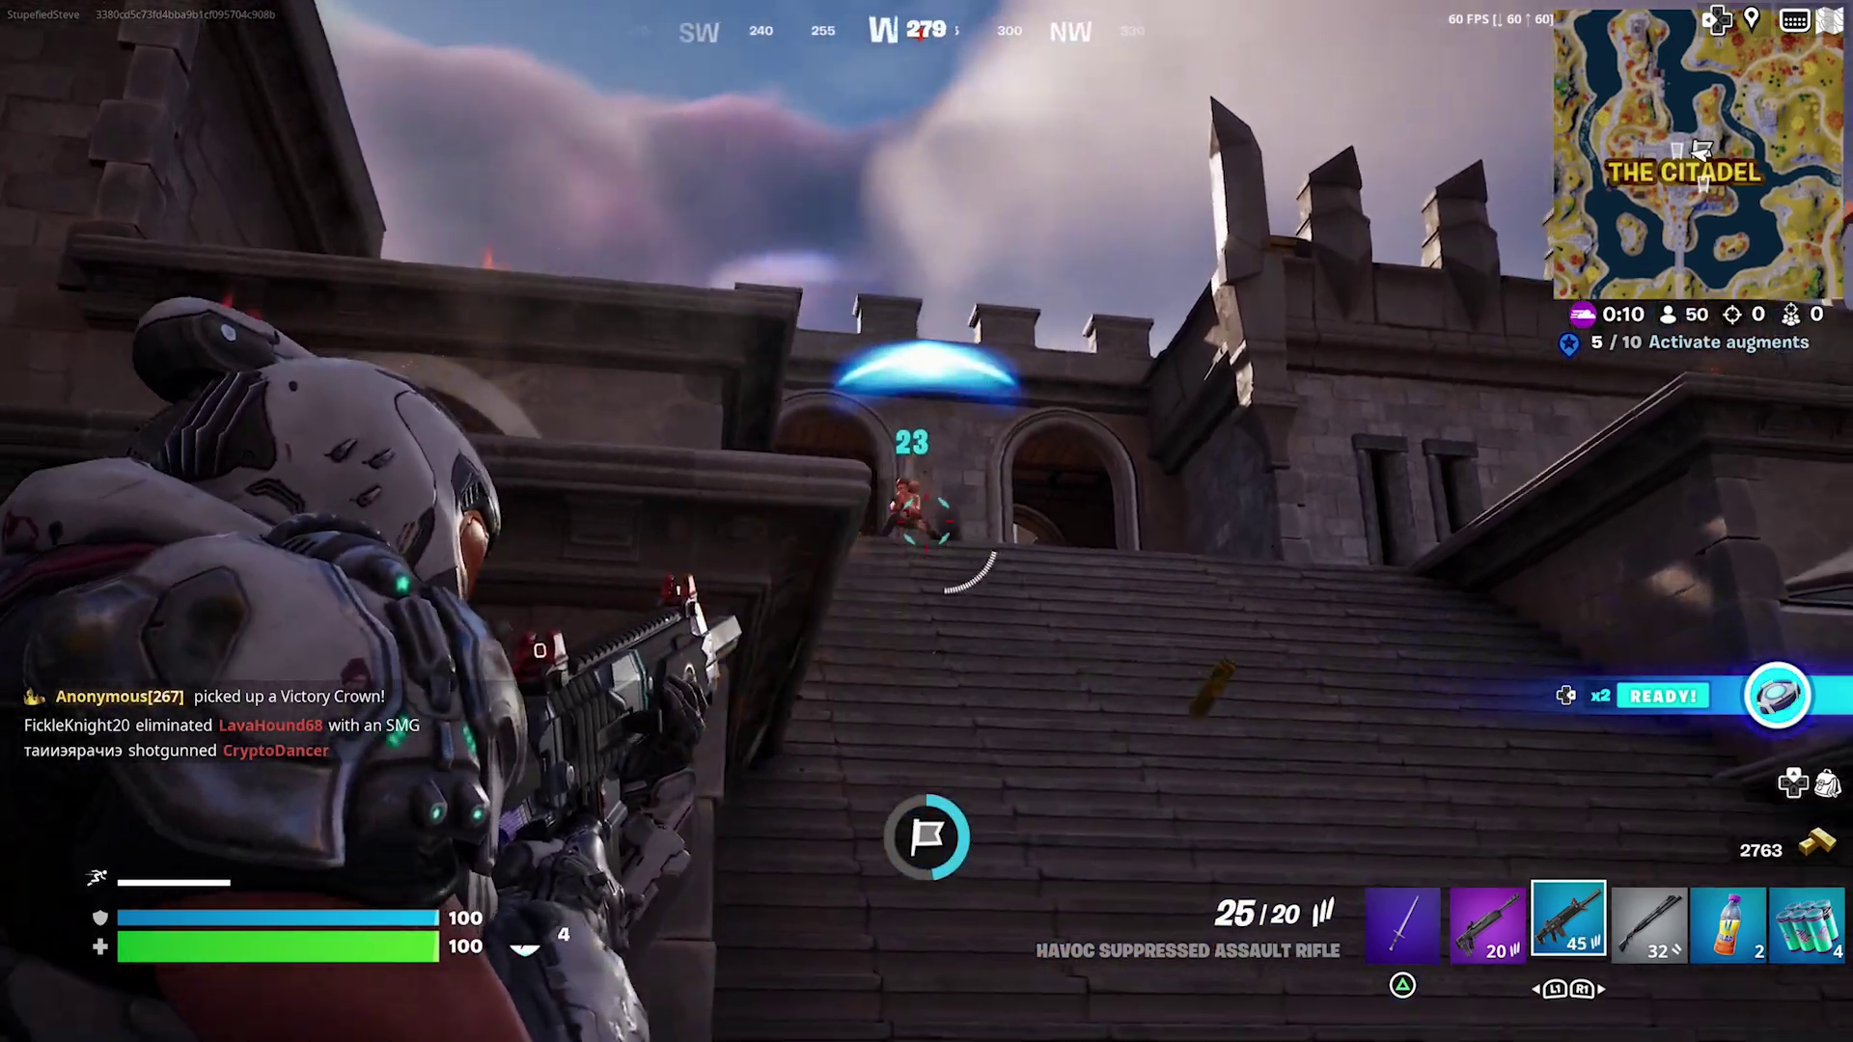
key("w")
left_click(926, 521)
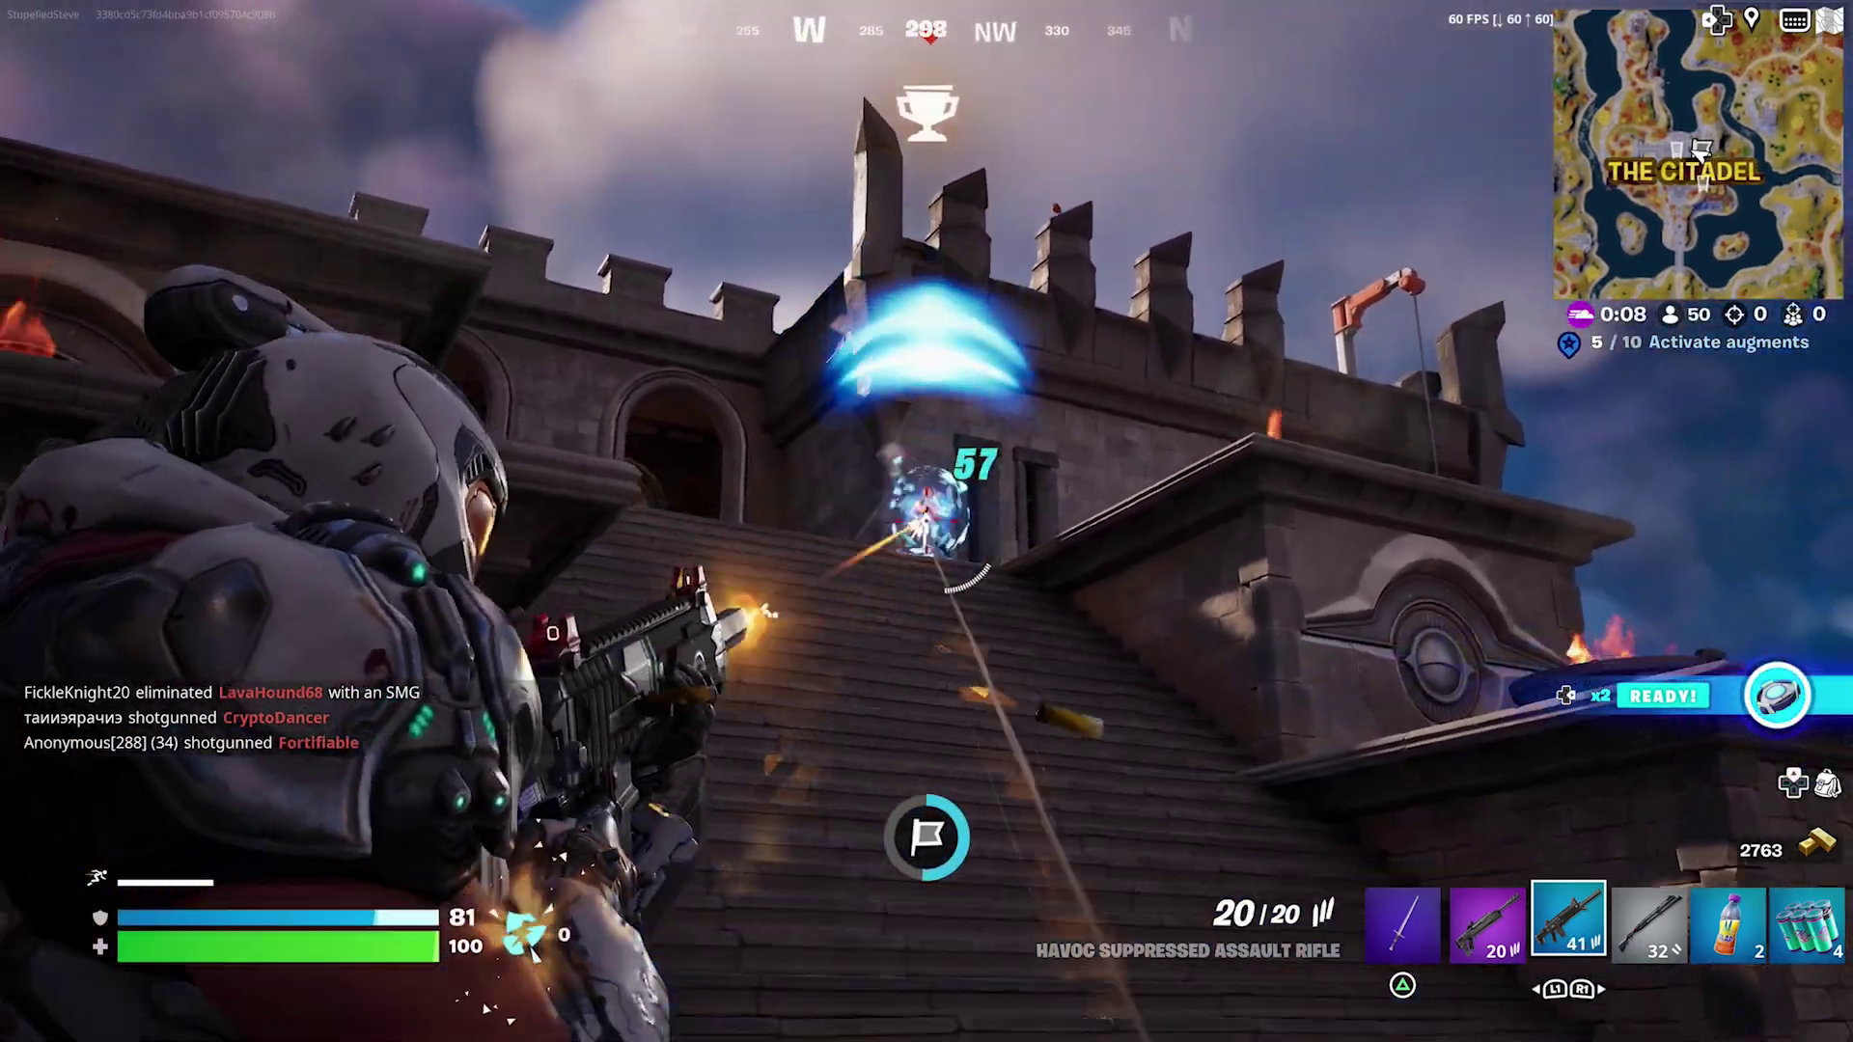
key("w")
left_click(926, 521)
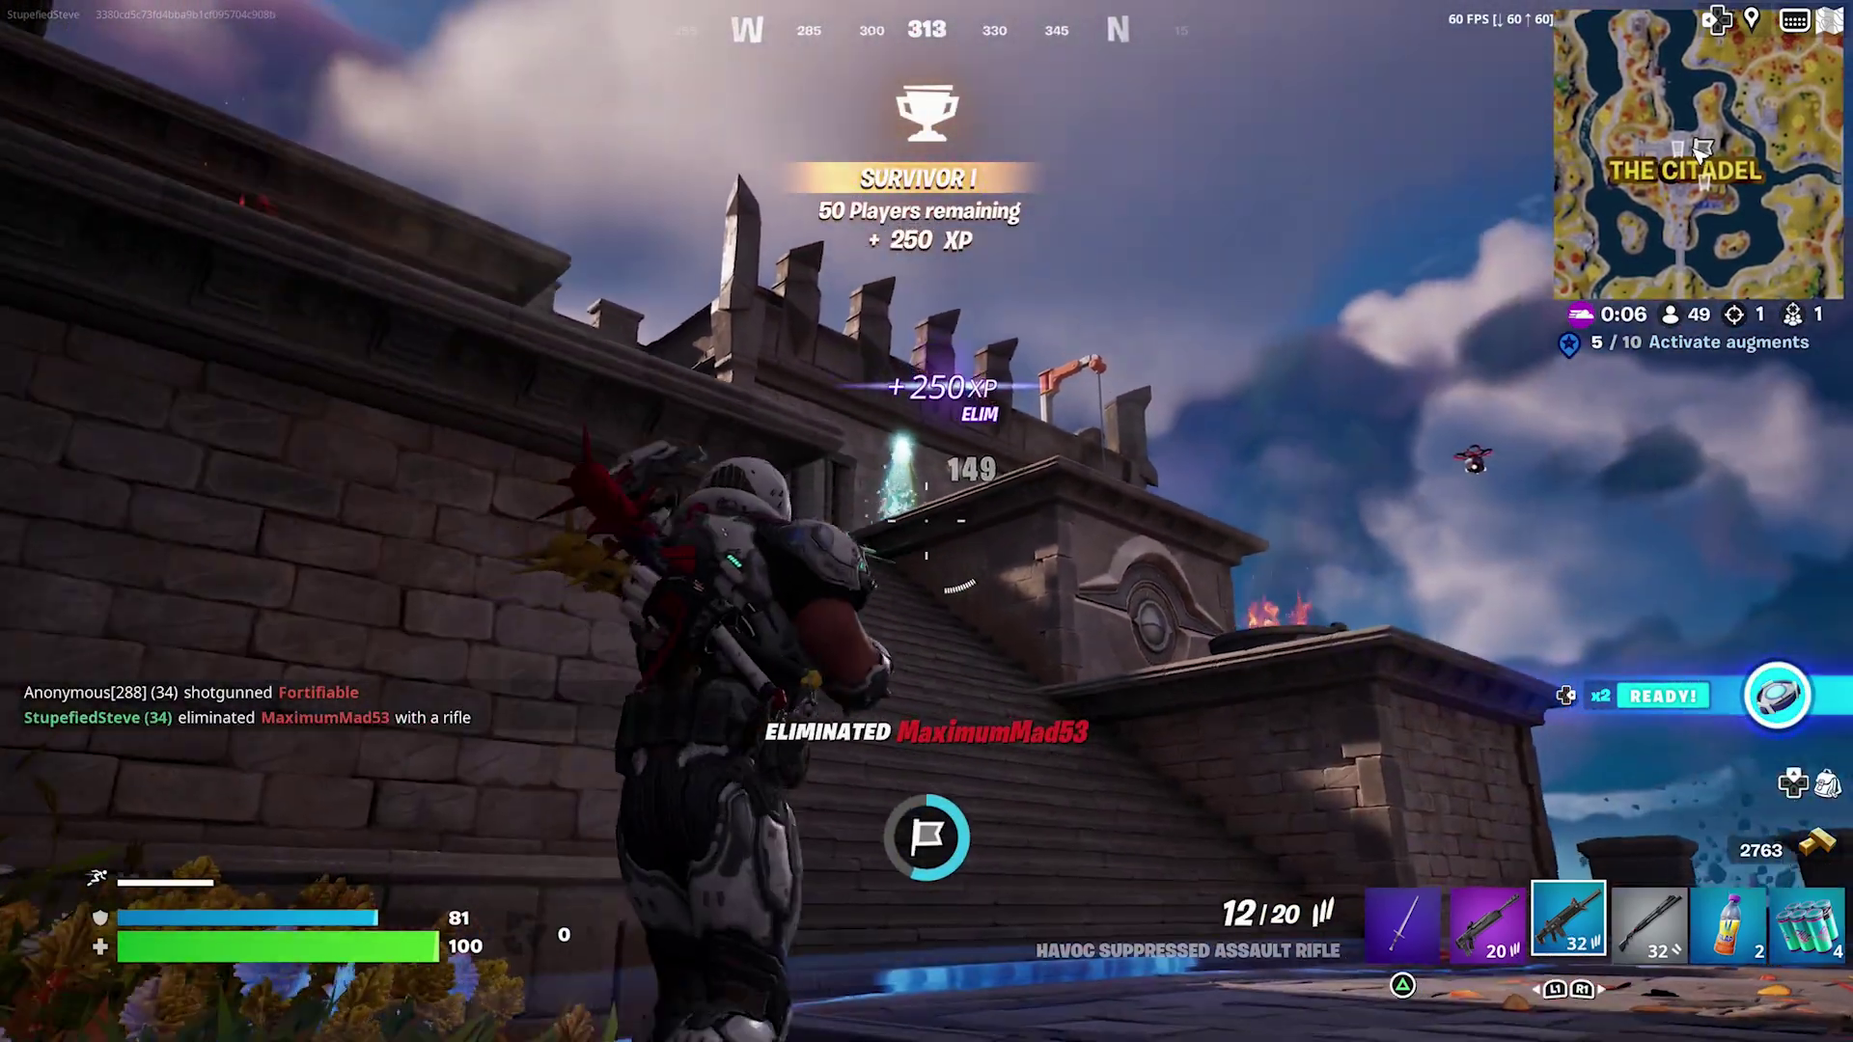
key("w")
key("5")
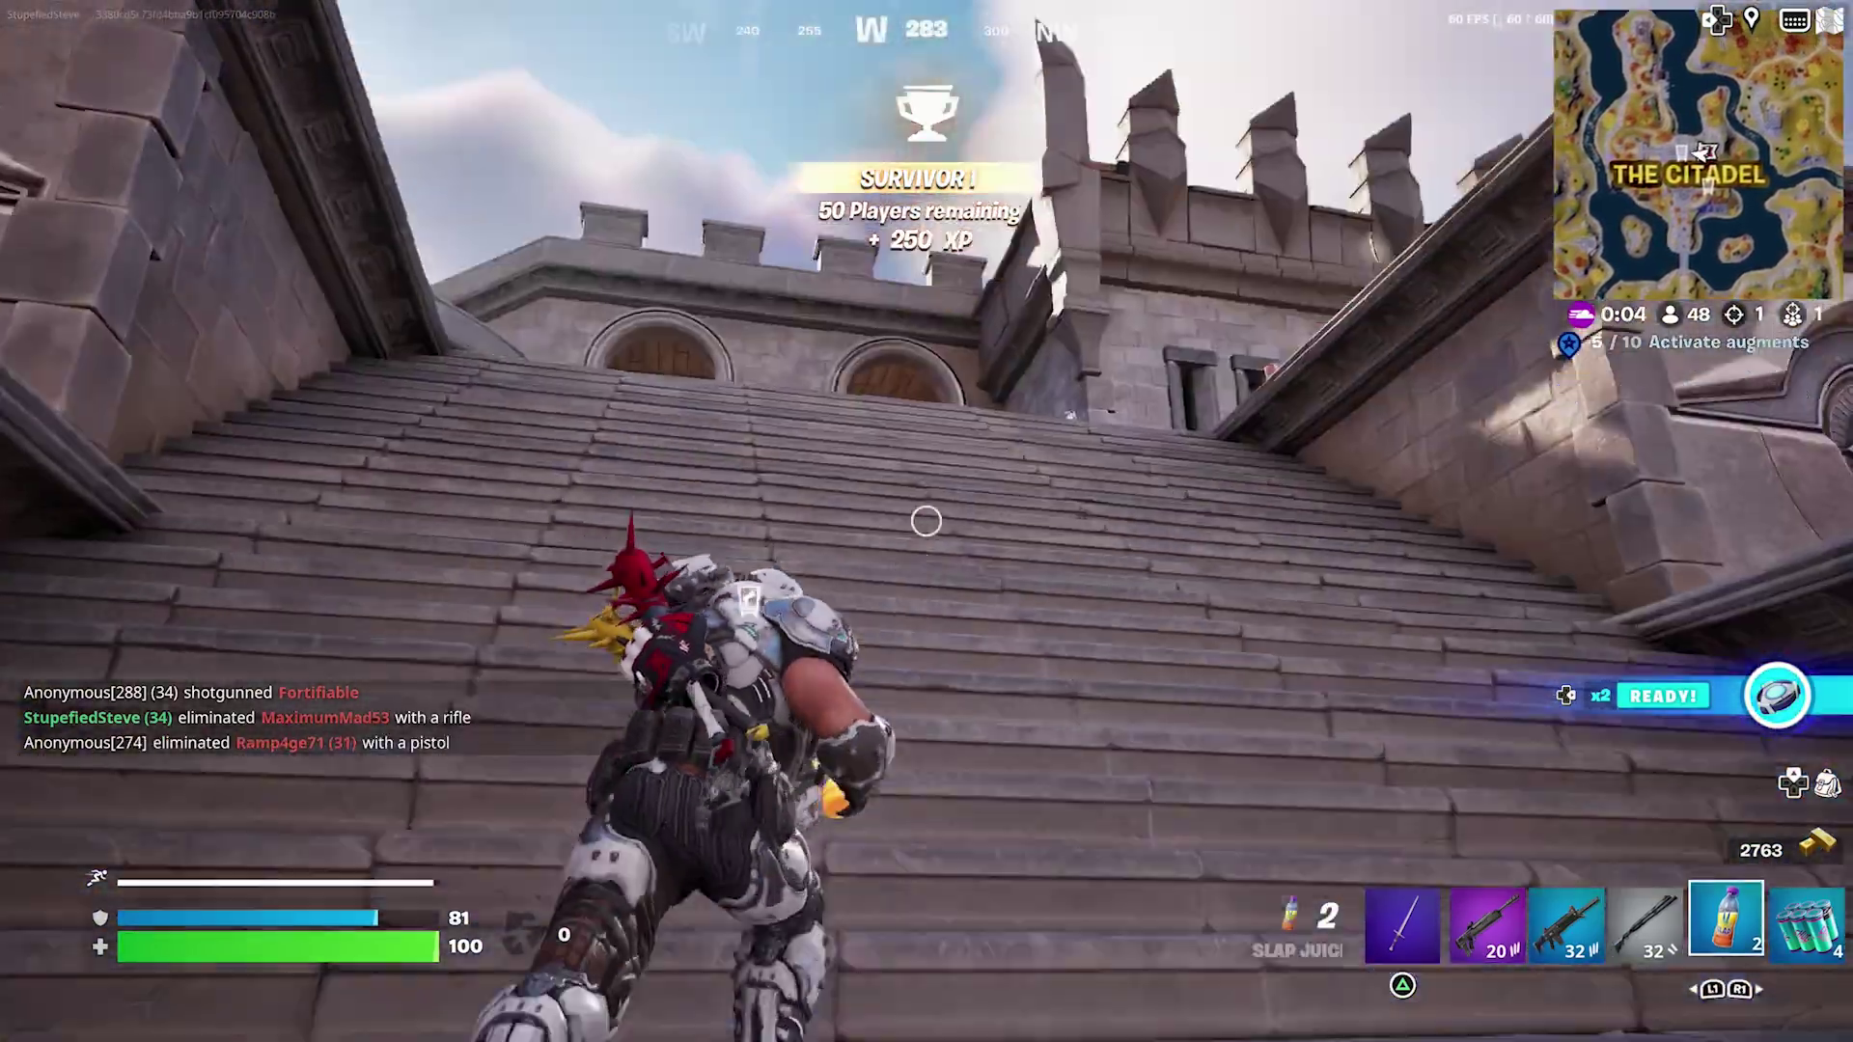